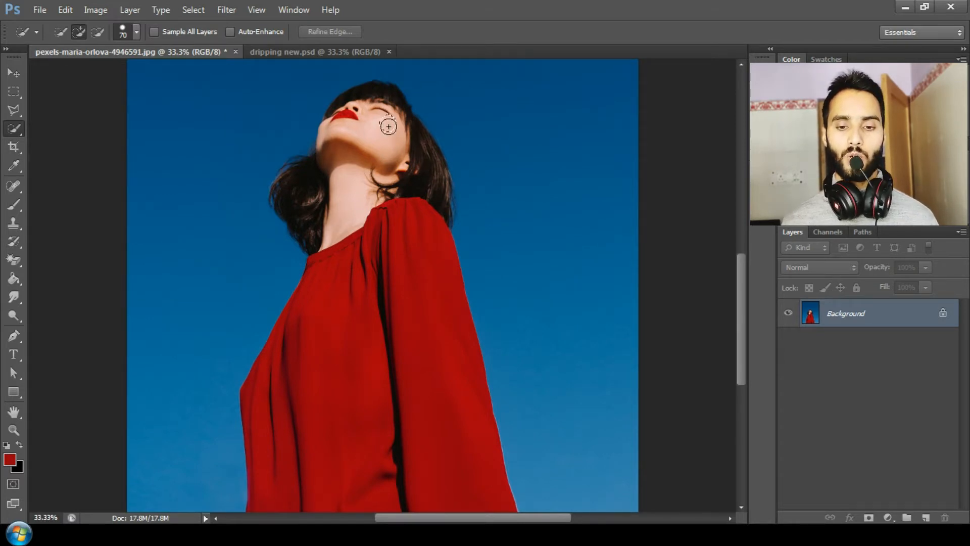
Select the woman, including her hair, with the Quick Selection tool
mouse_move(379, 123)
mouse_down()
mouse_move(414, 292)
mouse_move(390, 280)
mouse_up()
mouse_move(351, 241)
mouse_down()
mouse_move(299, 355)
mouse_move(282, 438)
mouse_up()
mouse_move(311, 238)
mouse_down()
mouse_move(295, 201)
mouse_move(360, 110)
mouse_move(348, 122)
mouse_move(351, 113)
mouse_move(345, 241)
mouse_up()
click(348, 121)
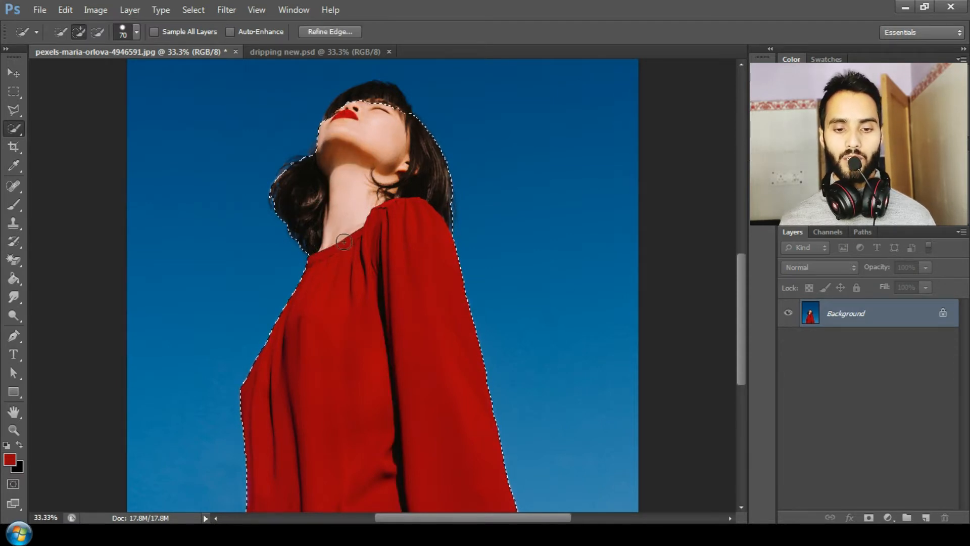
click(390, 101)
Open the Refine Edge dialog for the woman's selection
key(ctrl+plus)
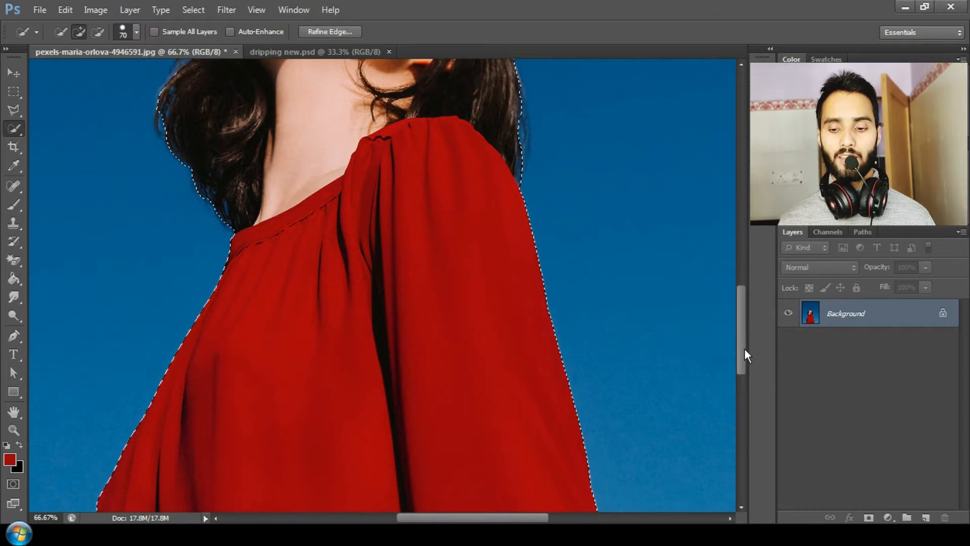
drag(744, 348, 751, 304)
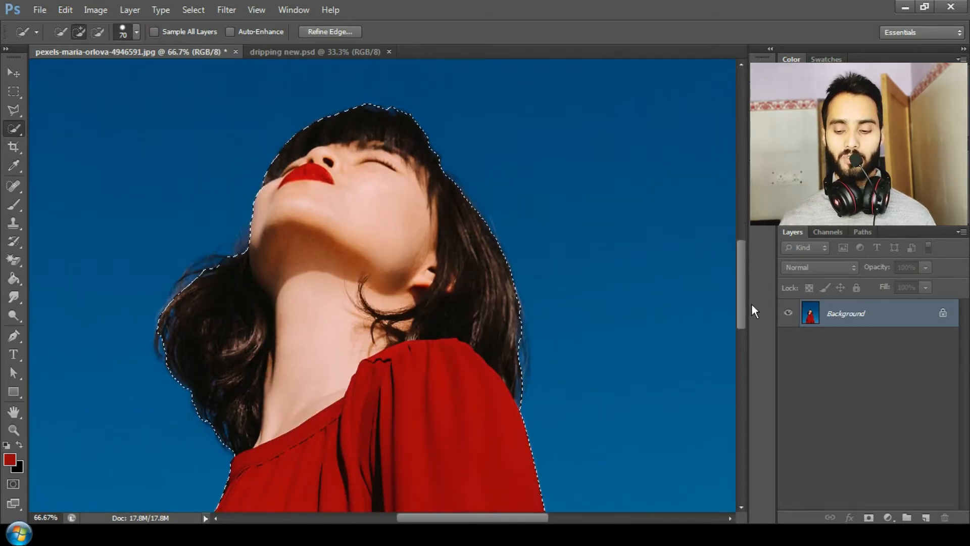
key(ctrl+minus)
key(ctrl+minus)
key(ctrl+minus)
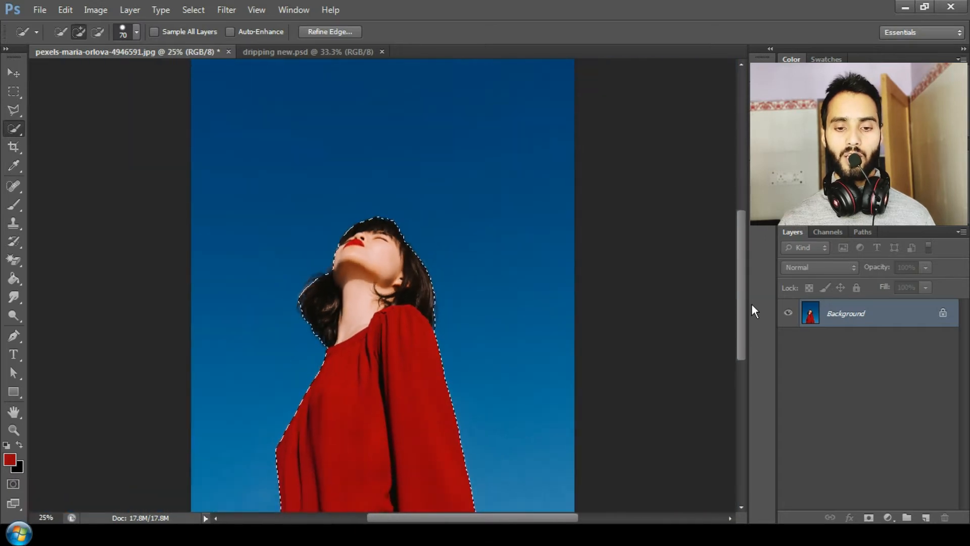
drag(744, 301, 745, 306)
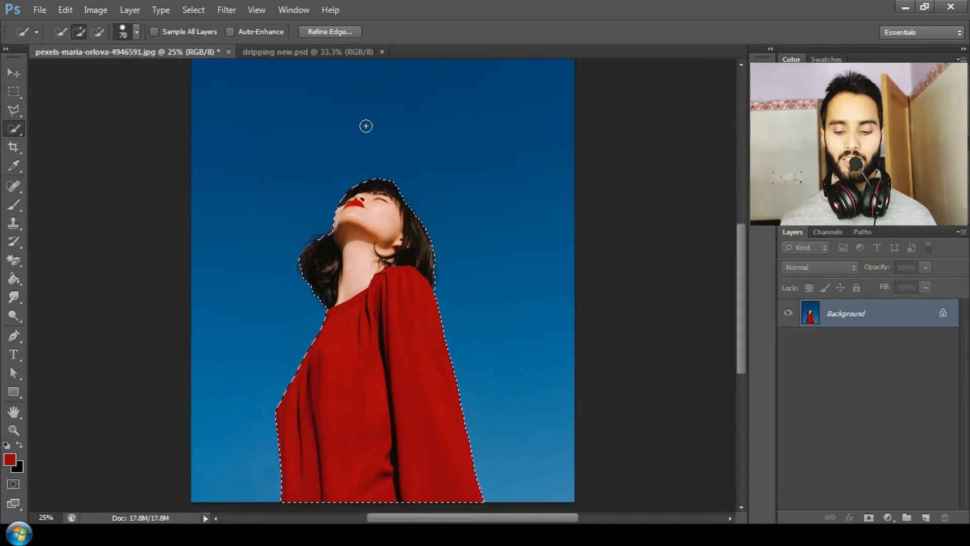
key(ctrl+alt+r)
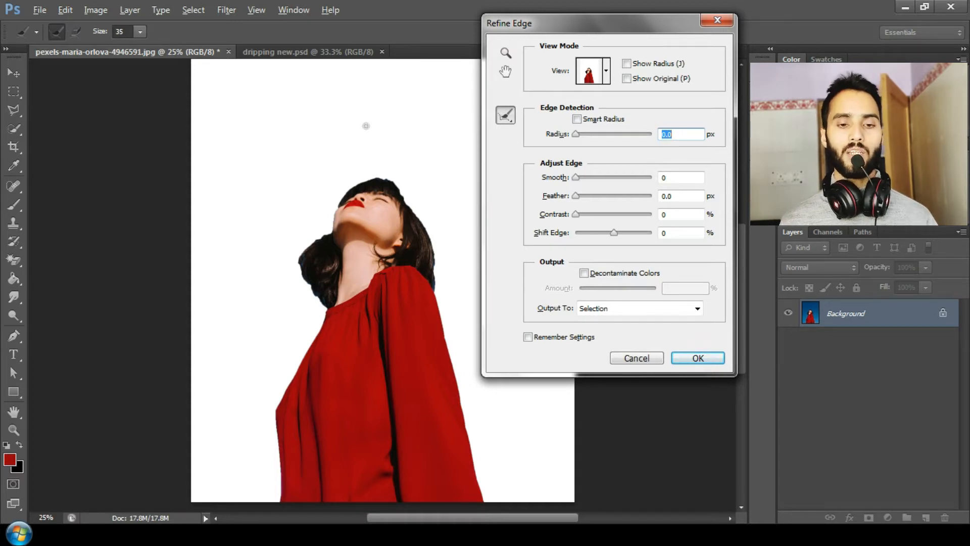
drag(583, 35, 587, 60)
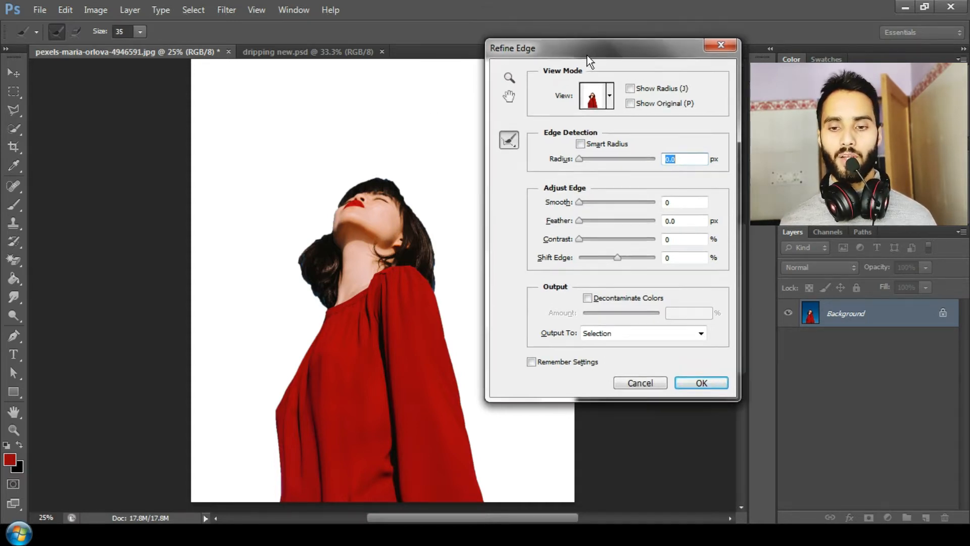
Set the edge radius to 6.5 px, smooth to 20, feather to 2.4 px and contrast to 21%
drag(581, 159, 588, 161)
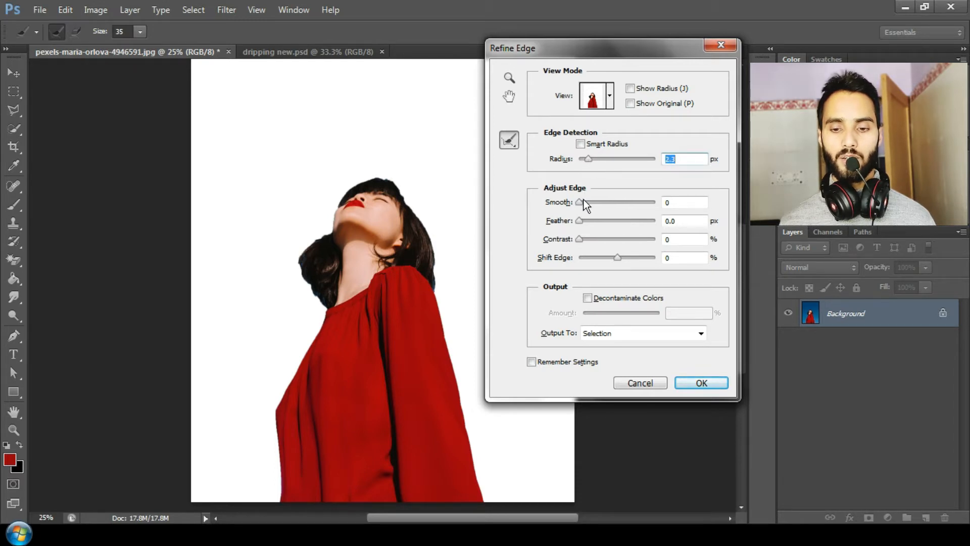
key(ctrl+plus)
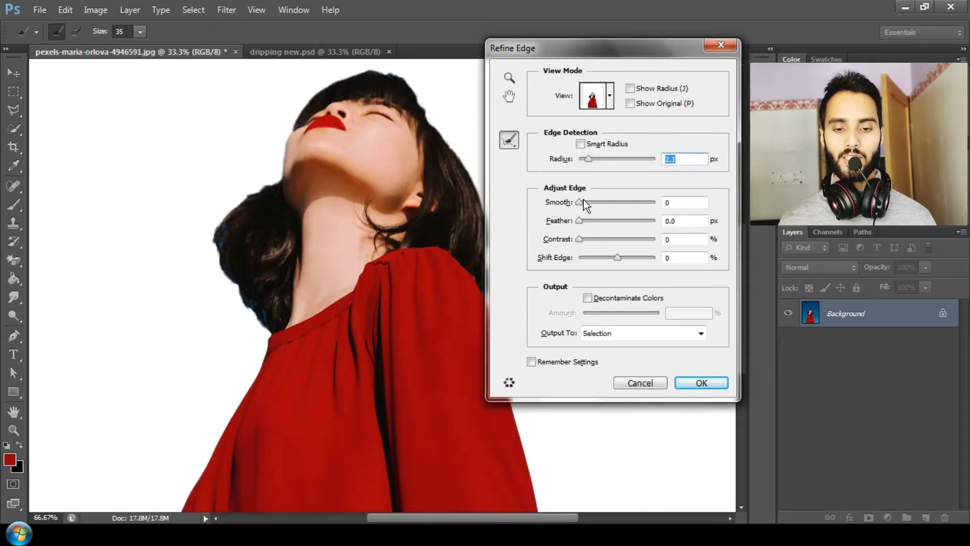
key(ctrl+plus)
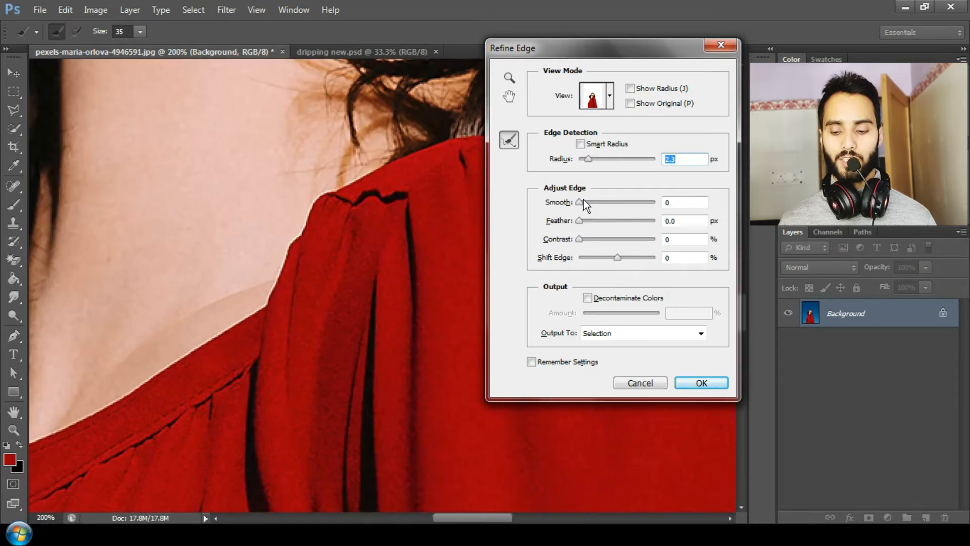
key(ctrl+minus)
drag(381, 210, 372, 279)
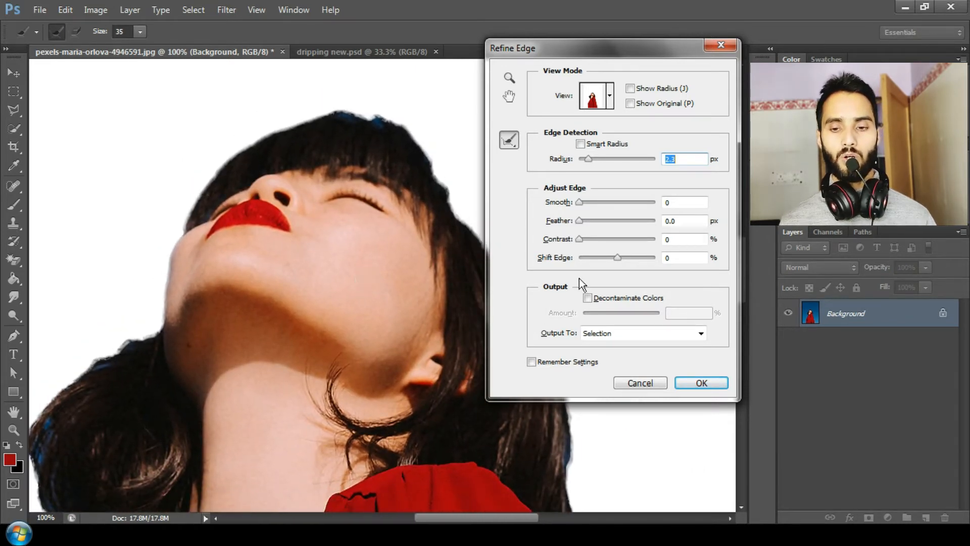
drag(591, 162, 603, 163)
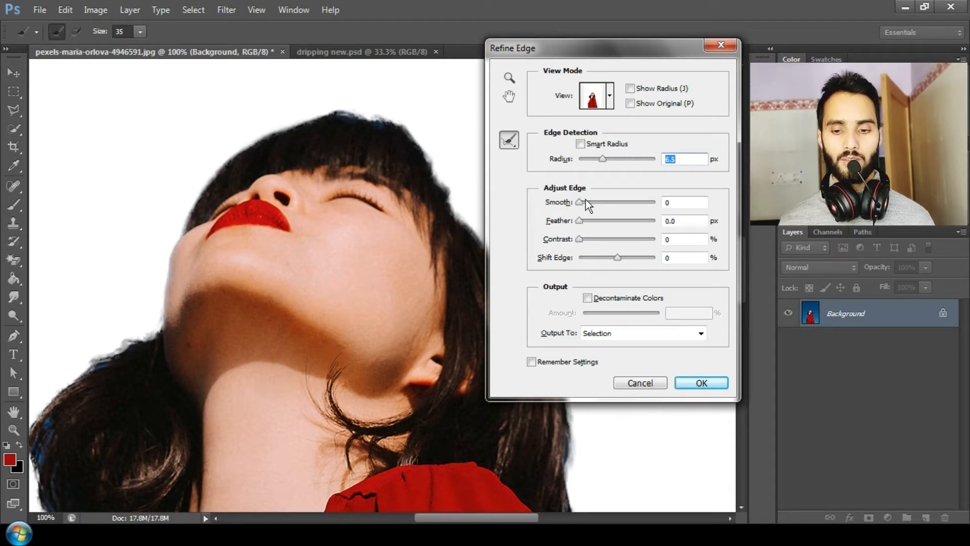
drag(586, 201, 595, 237)
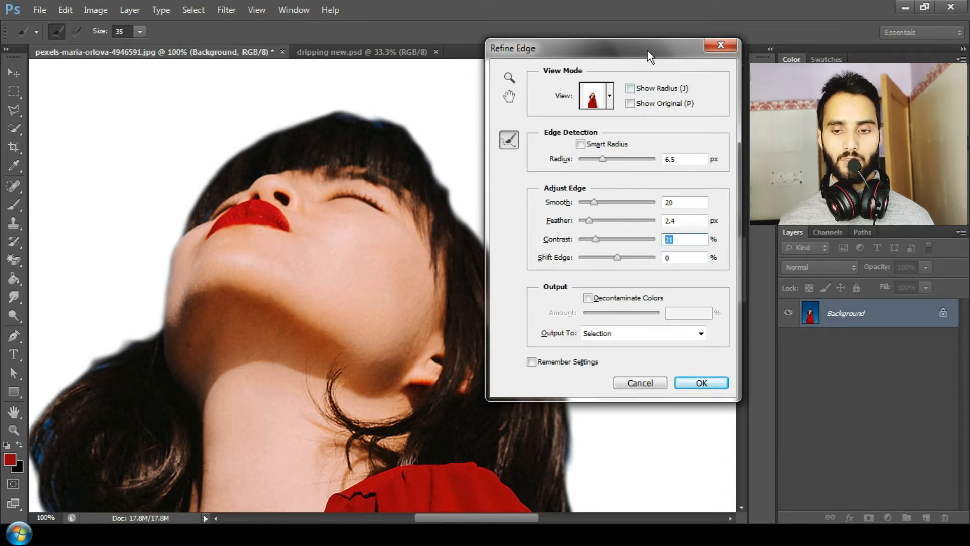
Output the refined selection to a New Layer and confirm the dialog
drag(645, 47, 672, 23)
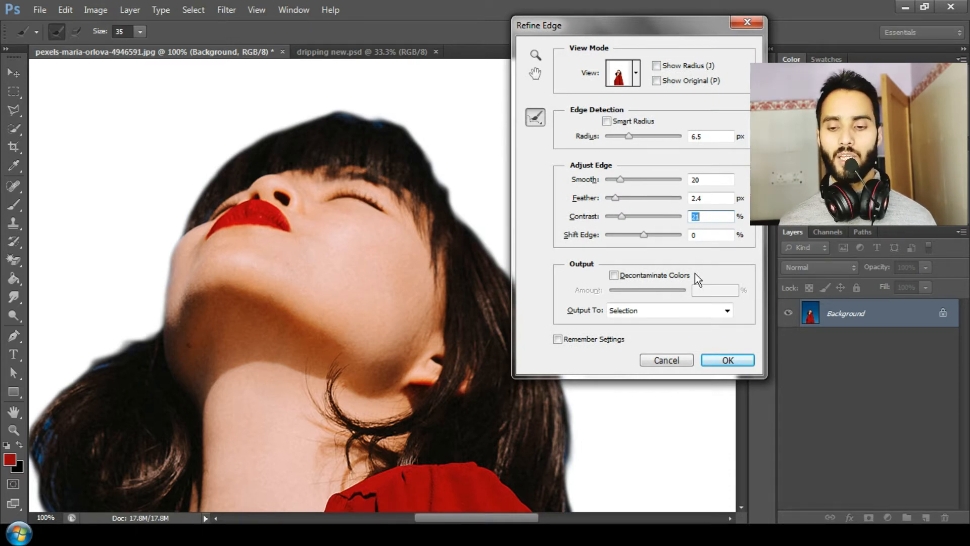
click(672, 310)
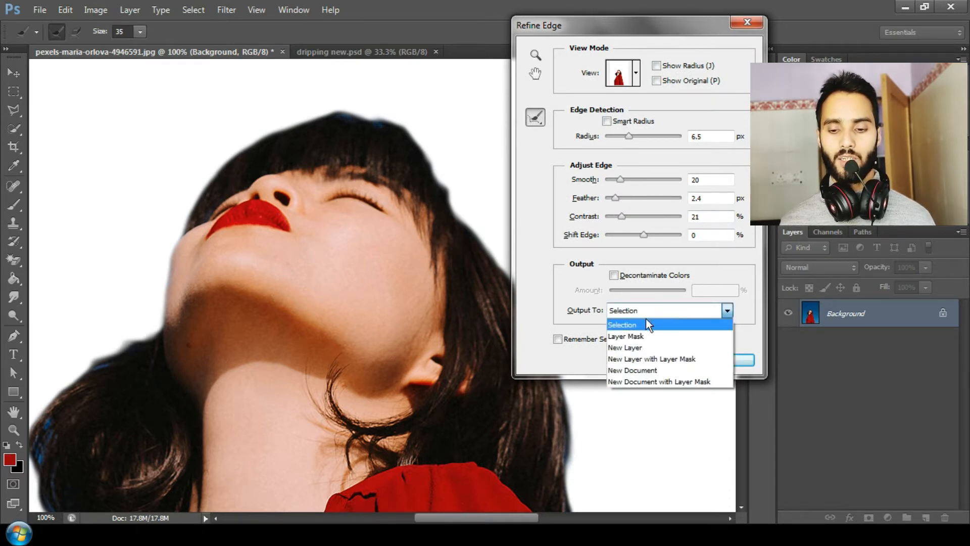
click(635, 346)
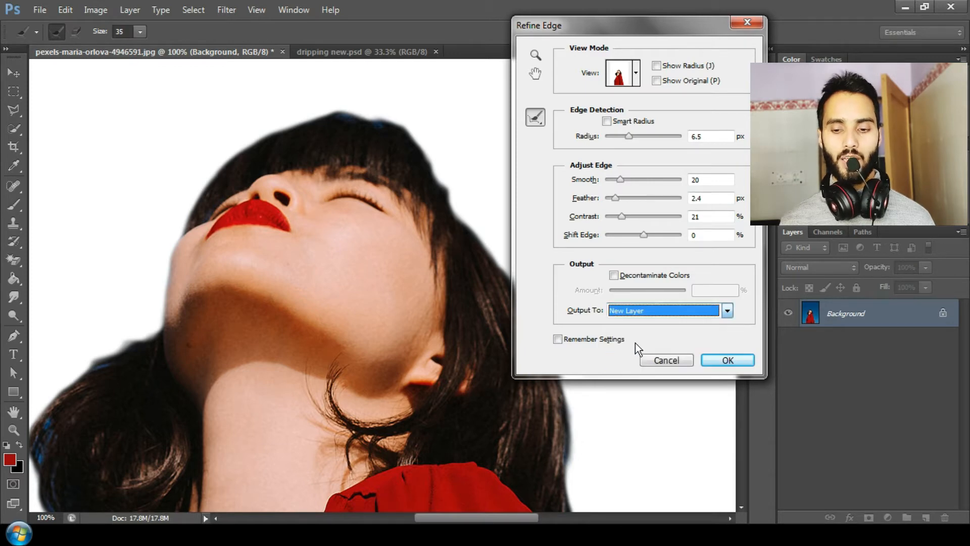
click(711, 362)
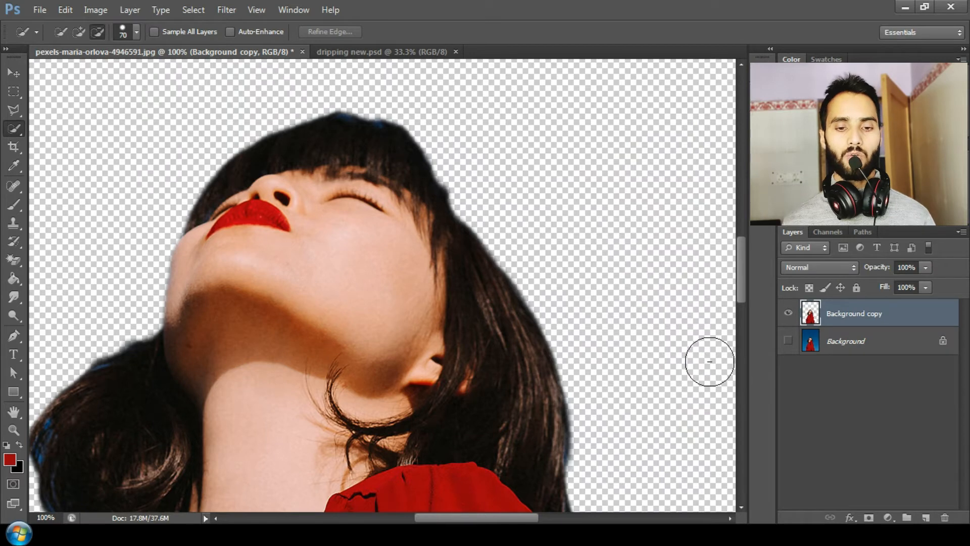
Load the new layer's pixels as a selection and add a layer mask to that layer
key(ctrl+minus)
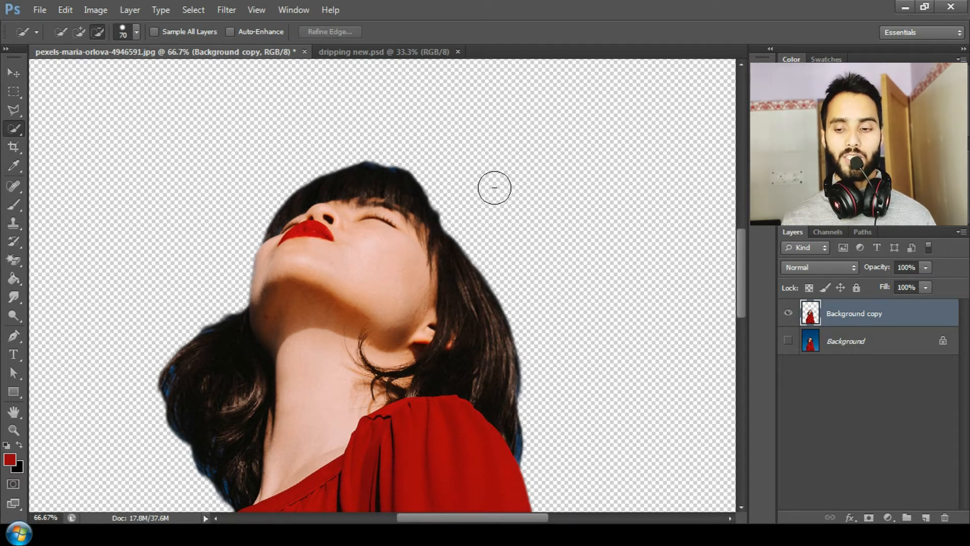
right_click(810, 316)
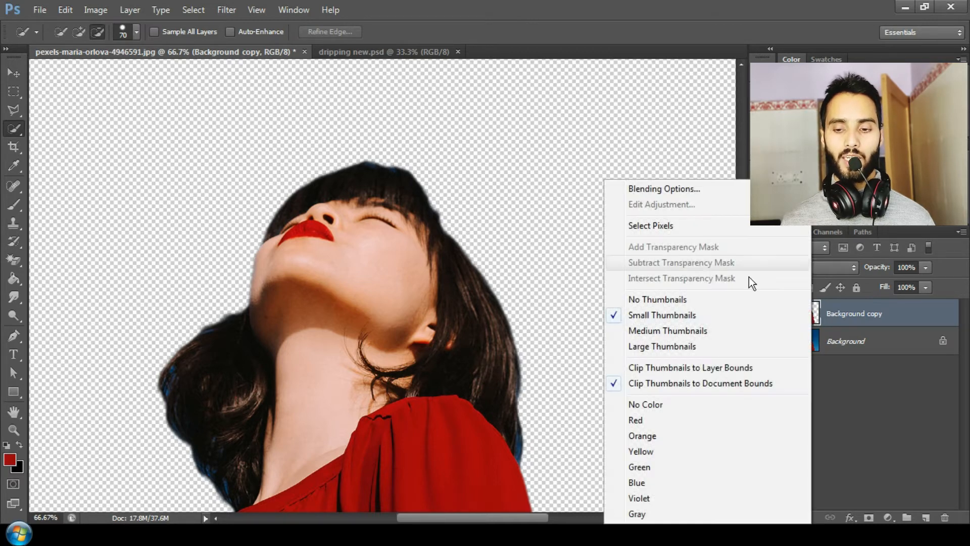
click(681, 231)
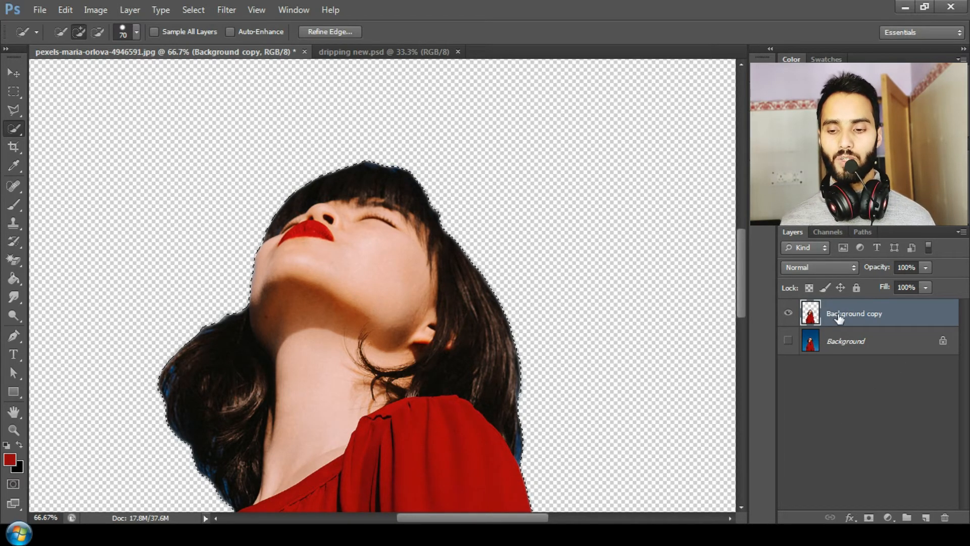
click(868, 519)
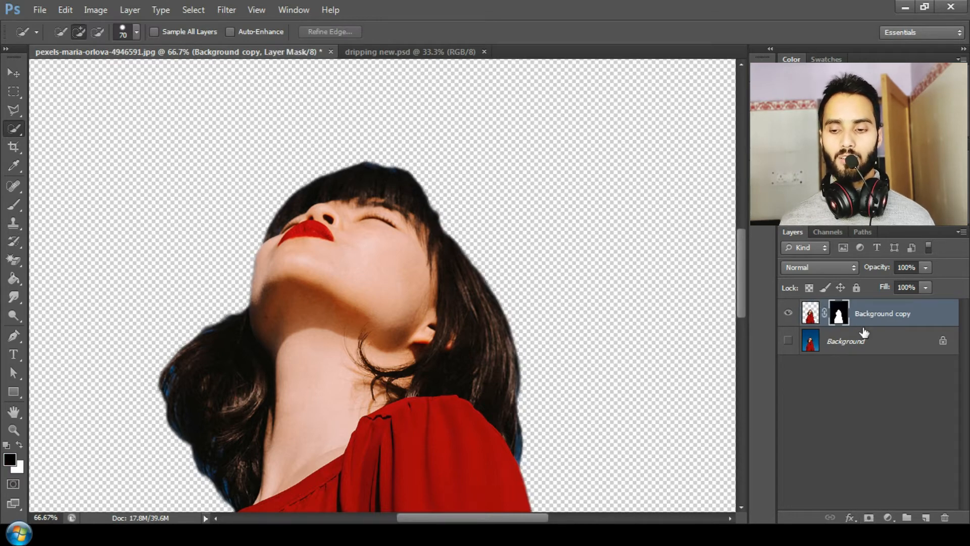
Switch to the Brush tool and set its hardness to 24%
key(ctrl+plus)
key(ctrl+plus)
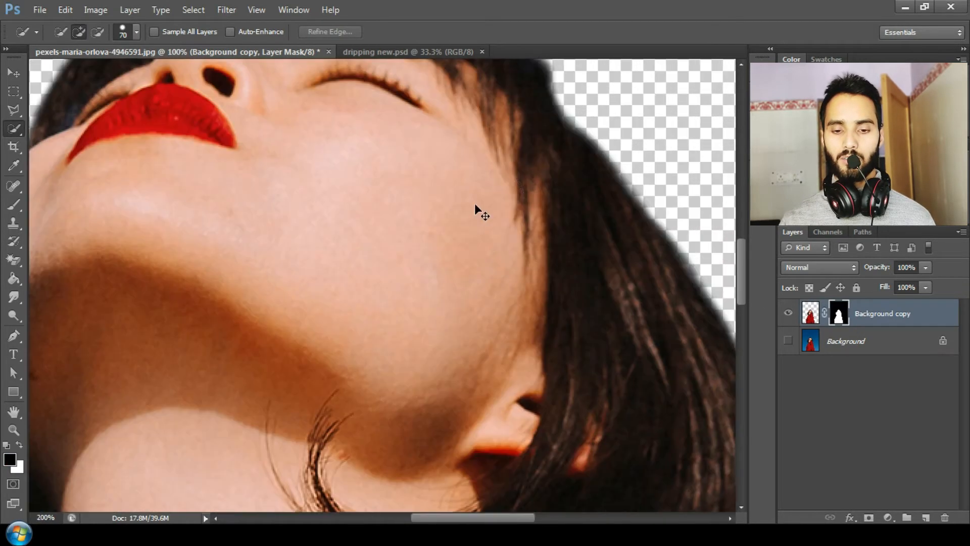
mouse_move(741, 260)
mouse_down()
mouse_move(741, 227)
mouse_move(741, 253)
mouse_up()
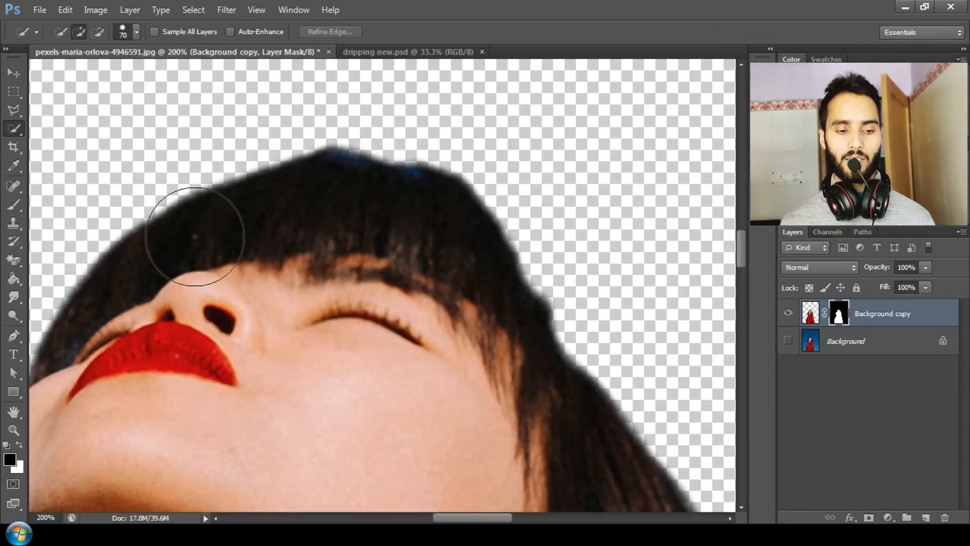
click(20, 204)
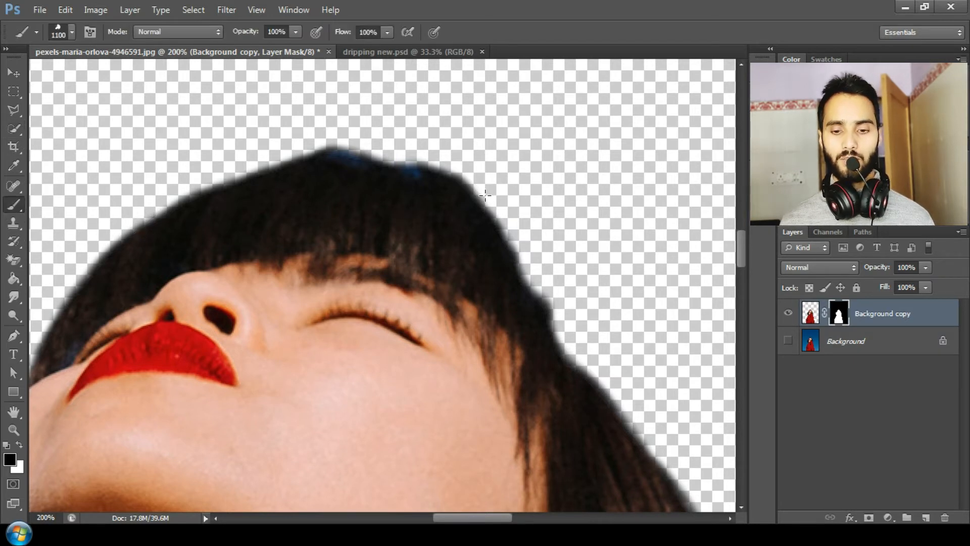
key(bracketleft)
key(bracketleft)
key(bracketleft)
key(bracketleft)
key(bracketleft)
key(bracketleft)
key(bracketleft)
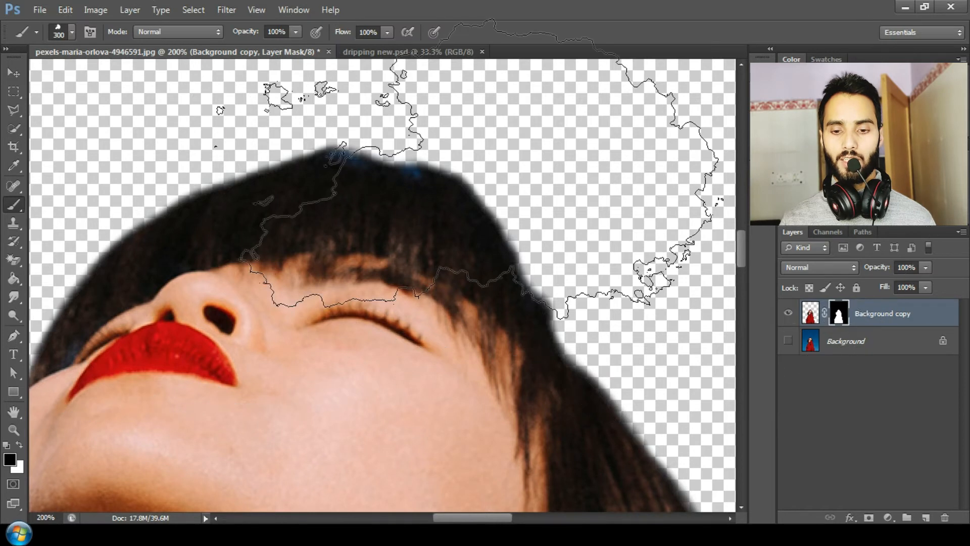
right_click(490, 194)
click(513, 294)
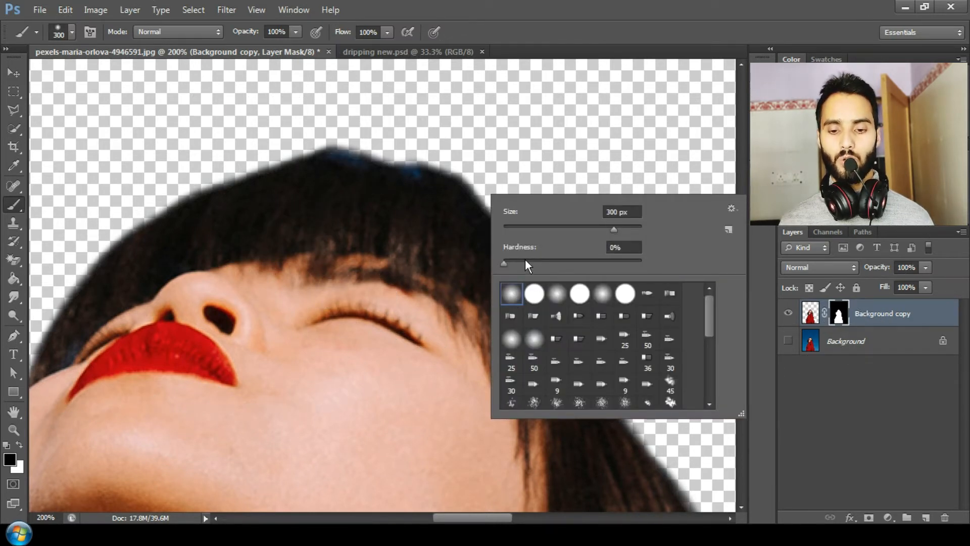
drag(525, 261, 536, 262)
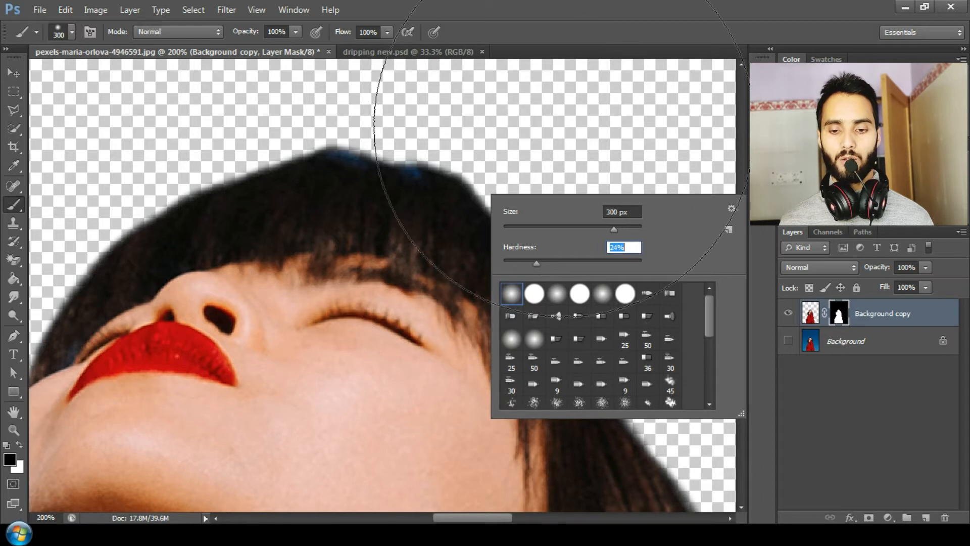
click(602, 27)
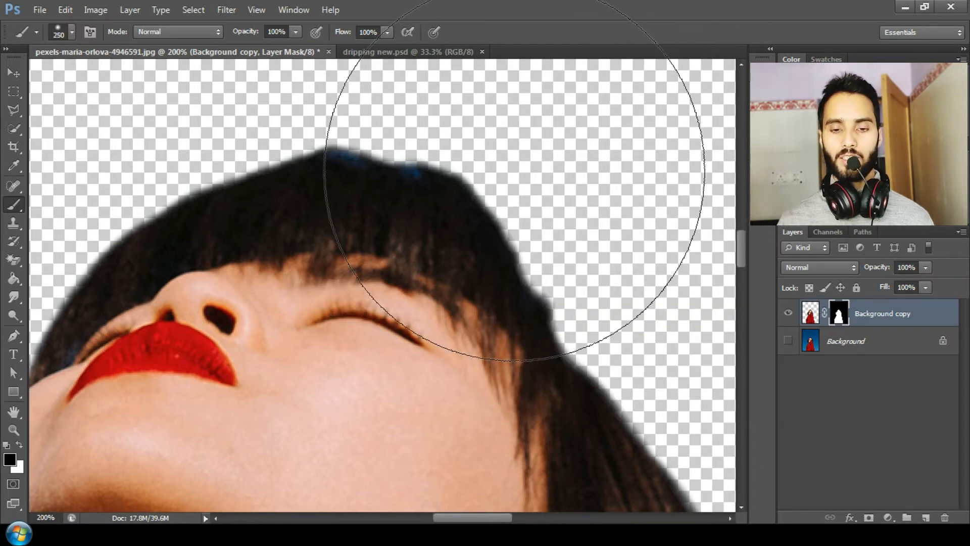
Set the brush size to 36 px
key(bracketleft)
key(bracketleft)
key(bracketleft)
right_click(516, 170)
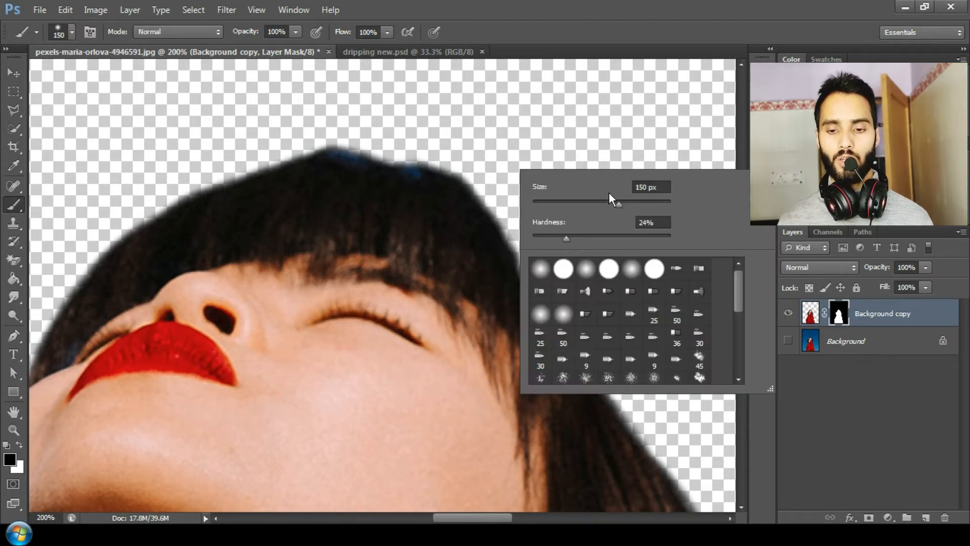
drag(614, 198, 569, 204)
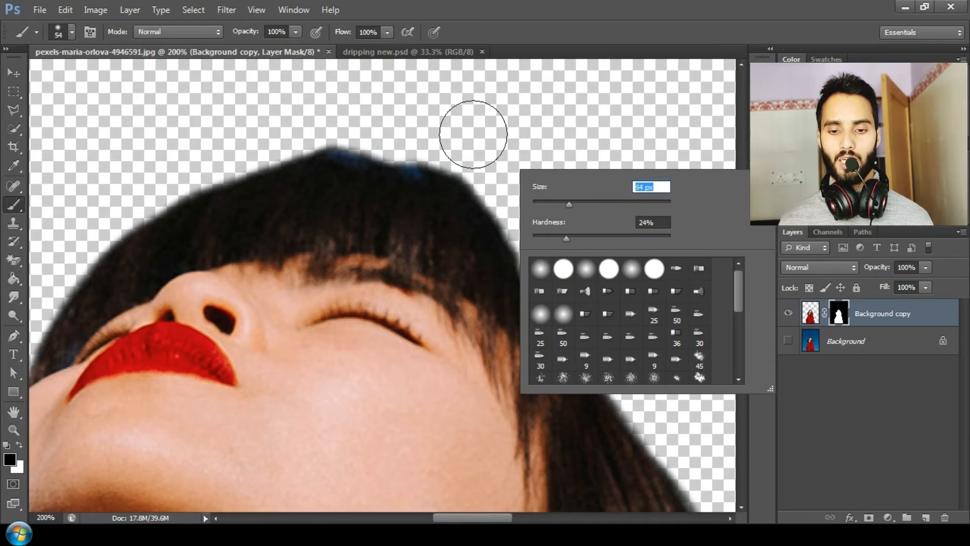
click(556, 201)
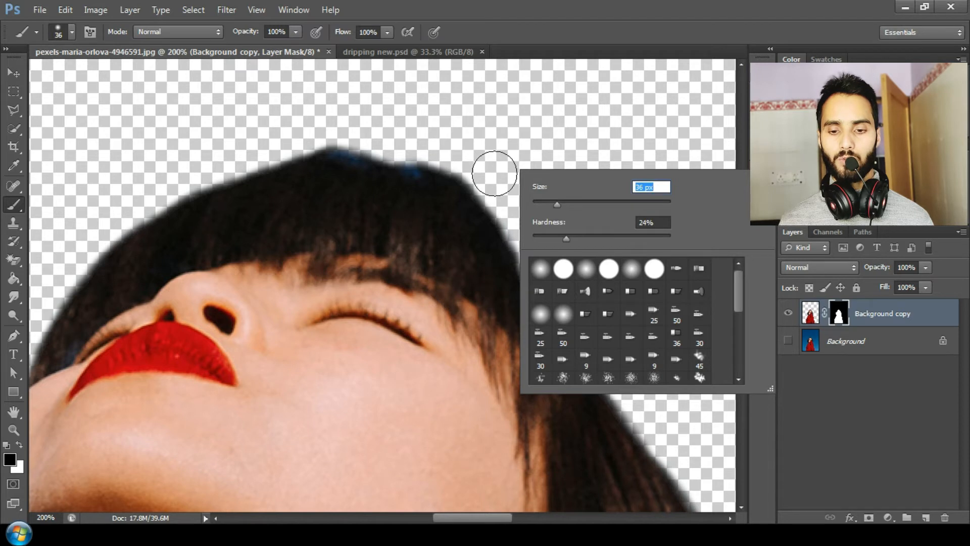
click(563, 33)
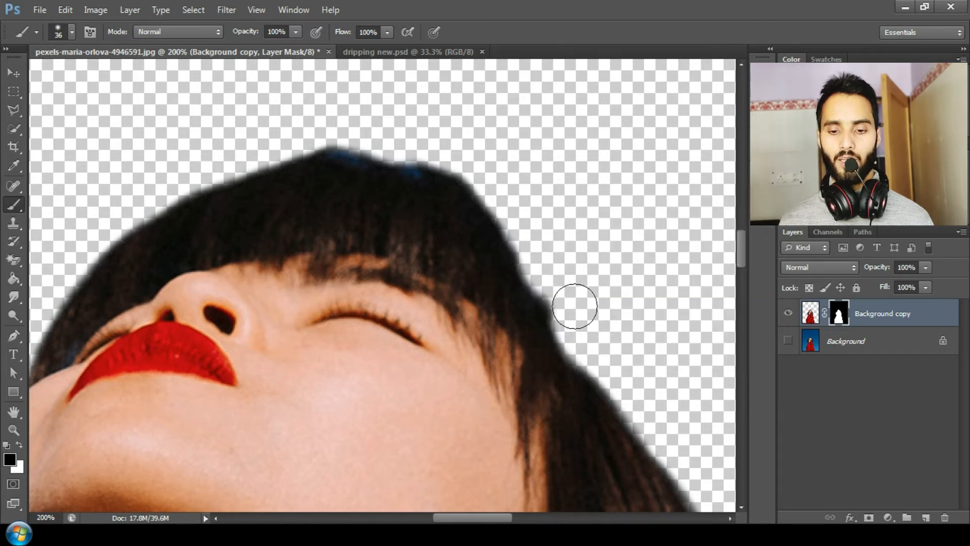
Paint on the layer mask with the black brush to clean up the hair and shoulder edges around the woman
mouse_move(529, 224)
mouse_down()
mouse_move(470, 165)
mouse_move(427, 148)
mouse_move(444, 158)
mouse_move(362, 131)
mouse_move(274, 126)
mouse_move(388, 134)
mouse_move(494, 175)
mouse_move(466, 165)
mouse_move(487, 183)
mouse_up()
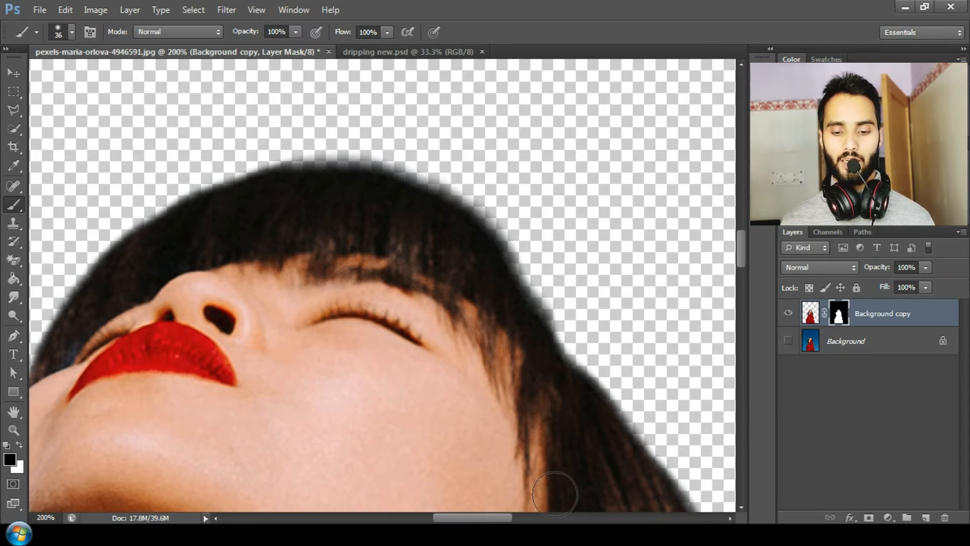
drag(447, 511, 411, 516)
drag(743, 240, 745, 274)
drag(238, 204, 135, 249)
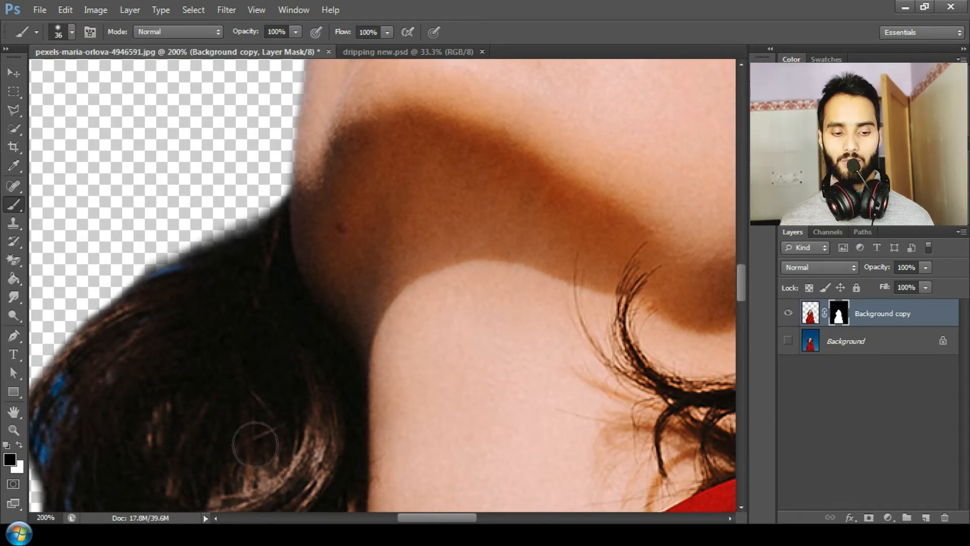
drag(413, 513, 390, 514)
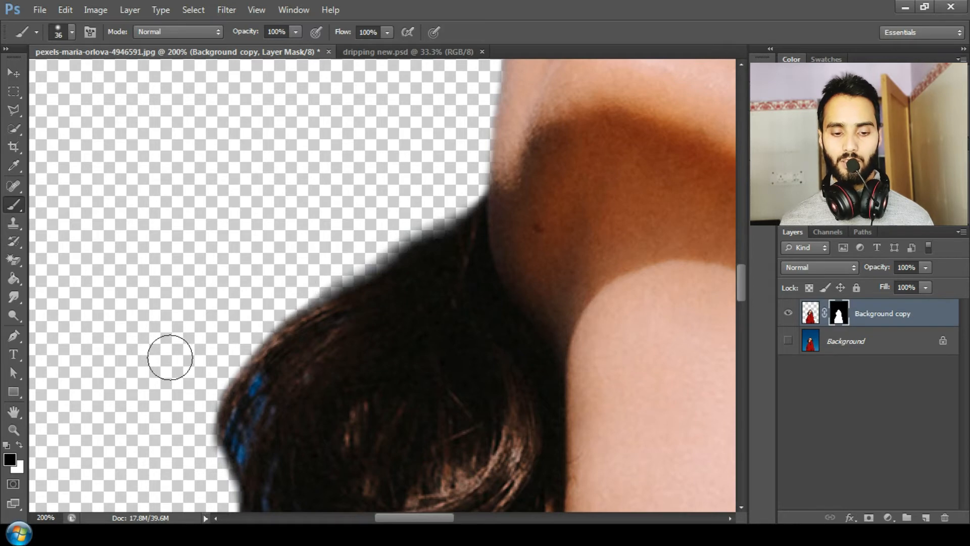
drag(741, 282, 741, 317)
mouse_move(375, 388)
mouse_down()
mouse_move(326, 305)
mouse_move(292, 251)
mouse_move(334, 317)
mouse_move(299, 250)
mouse_move(233, 180)
mouse_move(208, 114)
mouse_move(238, 173)
mouse_up()
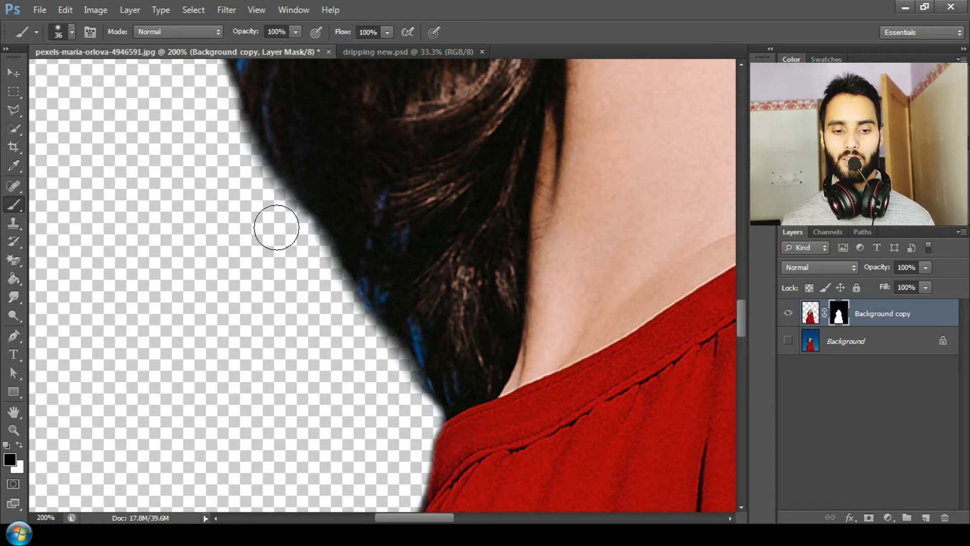
key(ctrl+minus)
key(ctrl+minus)
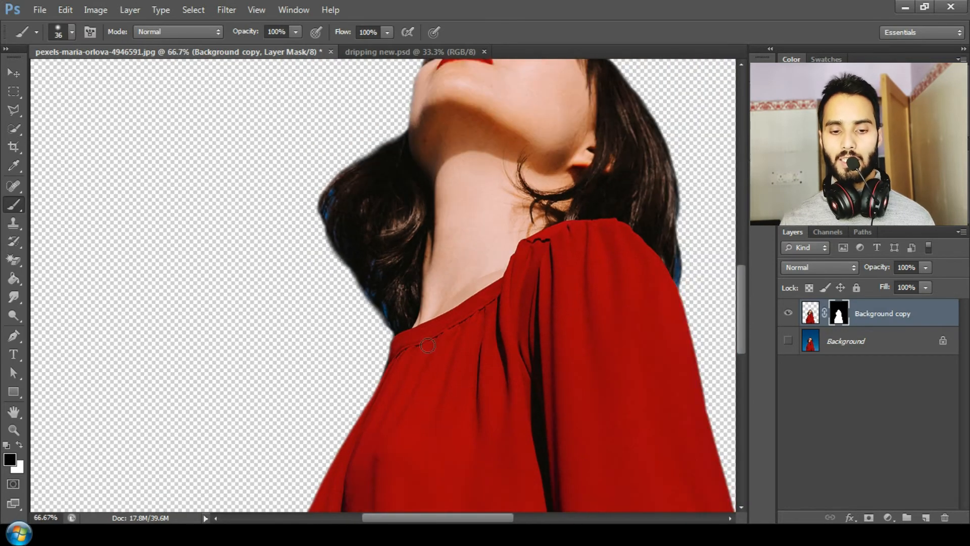
drag(474, 521, 548, 517)
key(ctrl+plus)
key(ctrl+plus)
key(ctrl+plus)
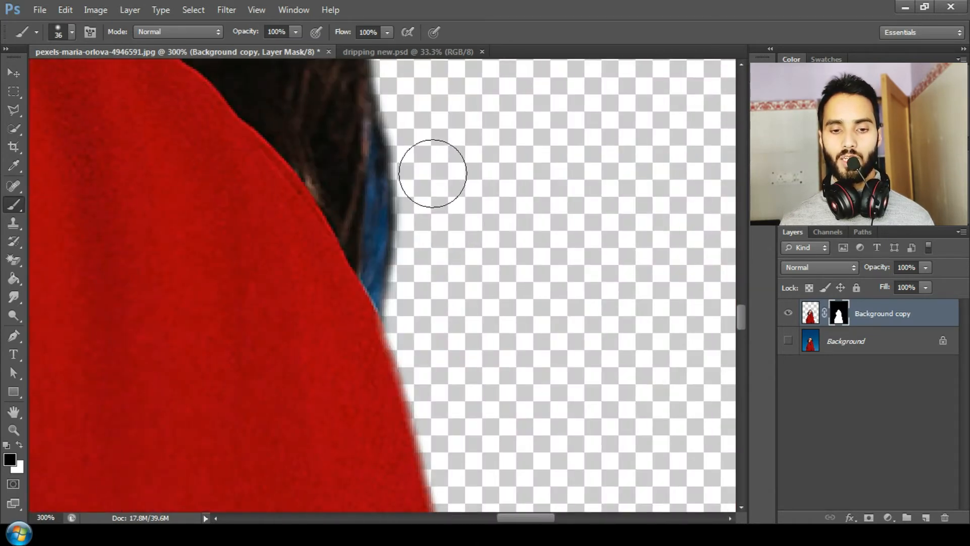
mouse_move(431, 171)
mouse_down()
mouse_move(413, 128)
mouse_move(414, 252)
mouse_move(402, 264)
mouse_move(414, 304)
mouse_move(403, 192)
mouse_move(411, 91)
mouse_up()
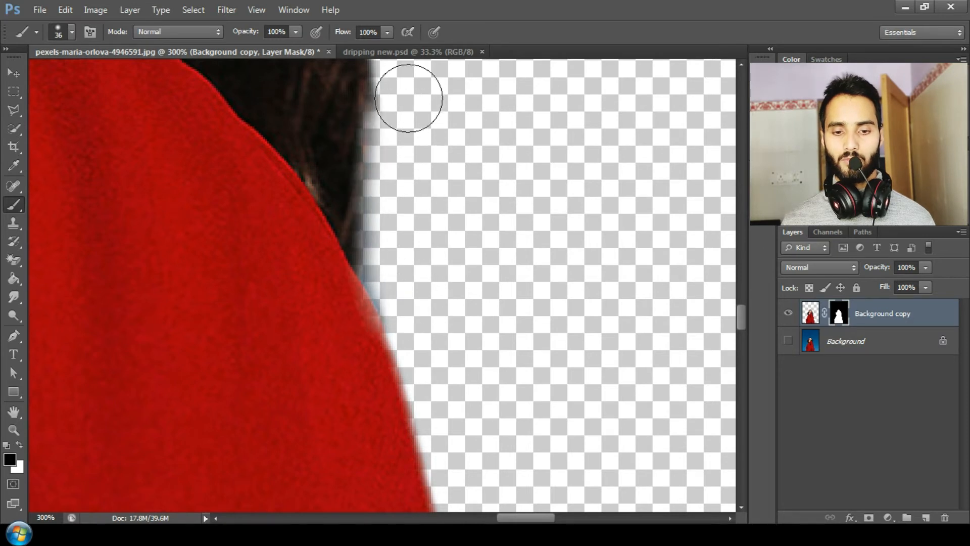
drag(738, 314, 739, 293)
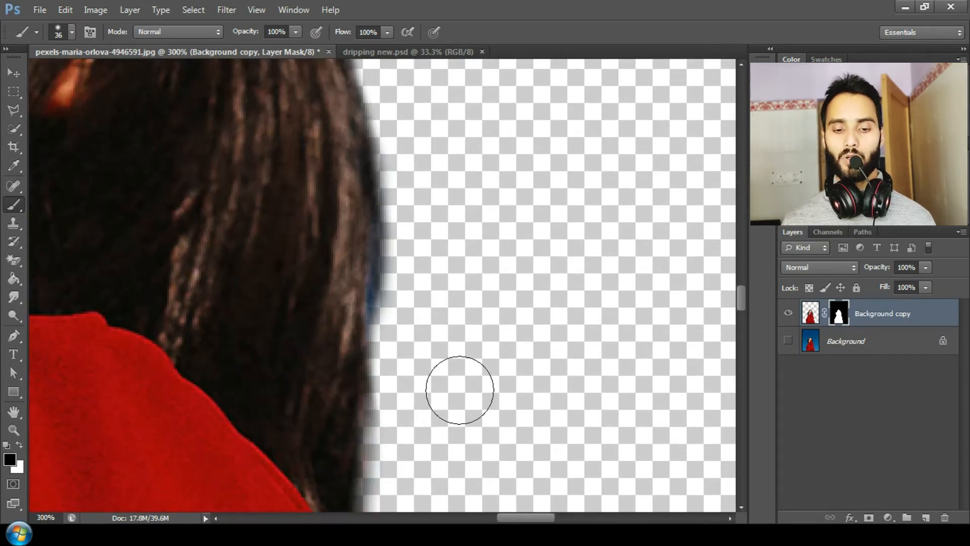
Reduce the brush size to 15 px and paint along the outer hair edge to remove the blue fringe
key(bracketleft)
key(bracketleft)
key(bracketleft)
key(bracketleft)
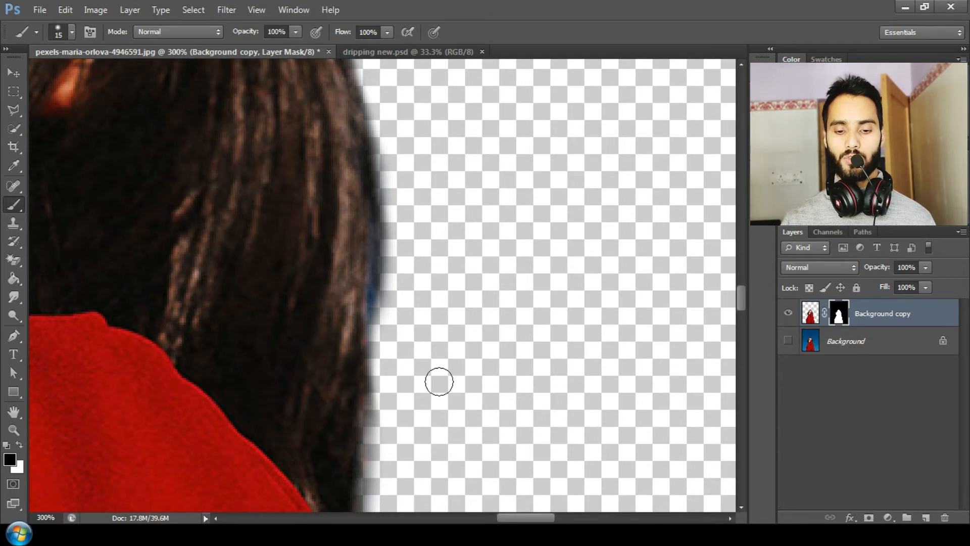
mouse_move(389, 388)
mouse_down()
mouse_move(389, 439)
mouse_move(396, 164)
mouse_move(423, 173)
mouse_up()
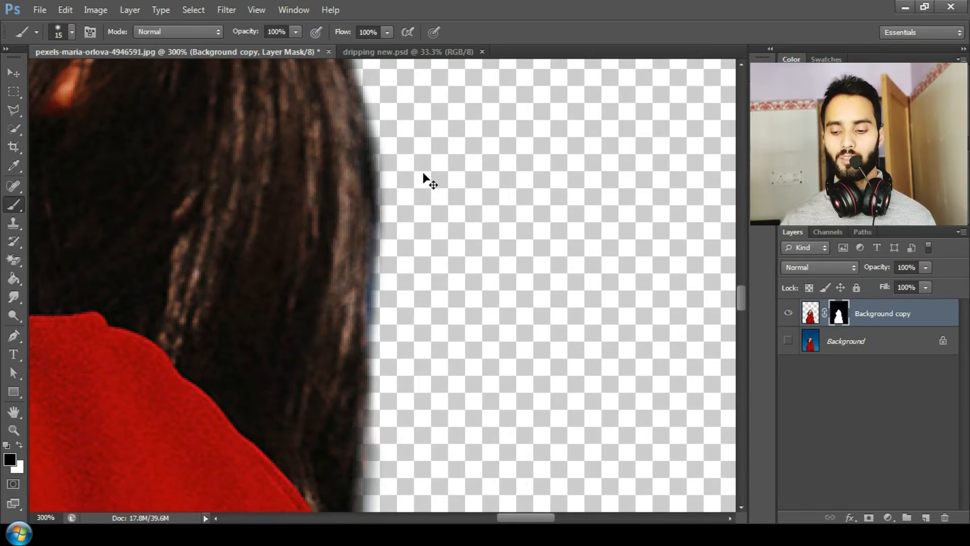
Select the Background layer and add a white Solid Color fill layer above it
key(ctrl+minus)
key(ctrl+minus)
key(ctrl+minus)
key(ctrl+minus)
key(ctrl+minus)
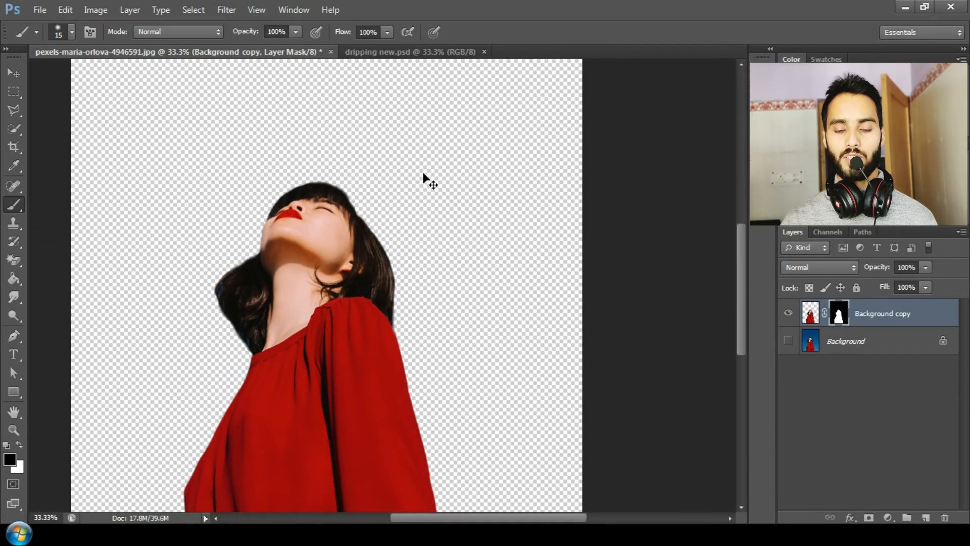
key(ctrl+minus)
key(ctrl+minus)
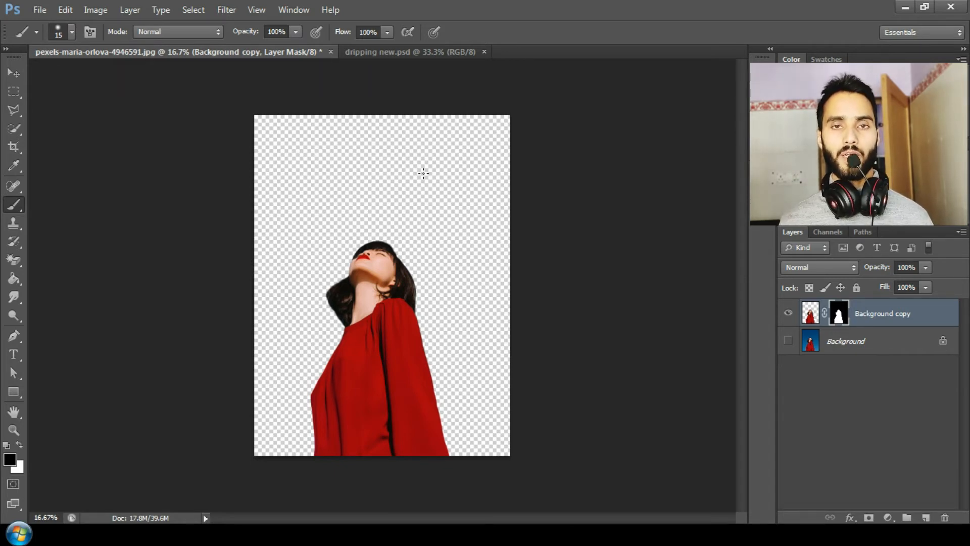
click(848, 348)
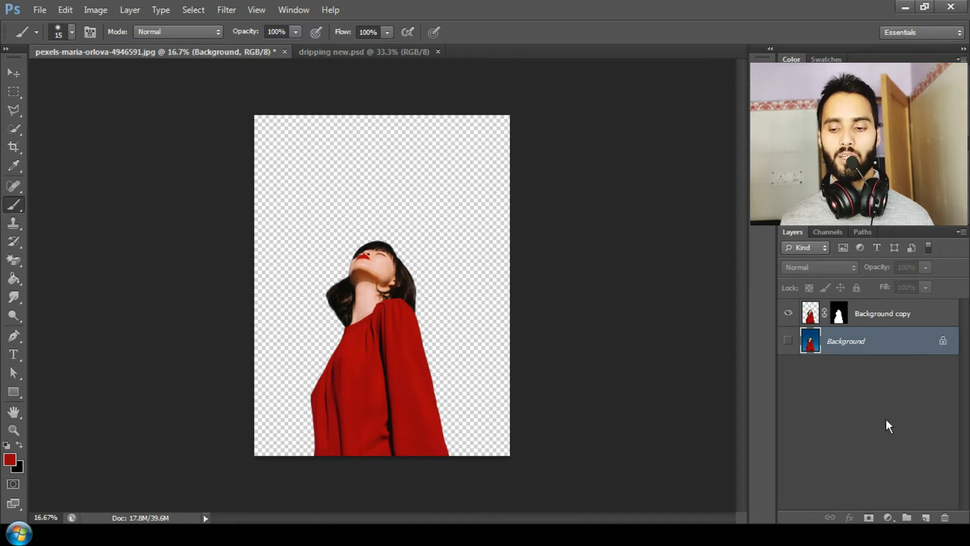
click(887, 518)
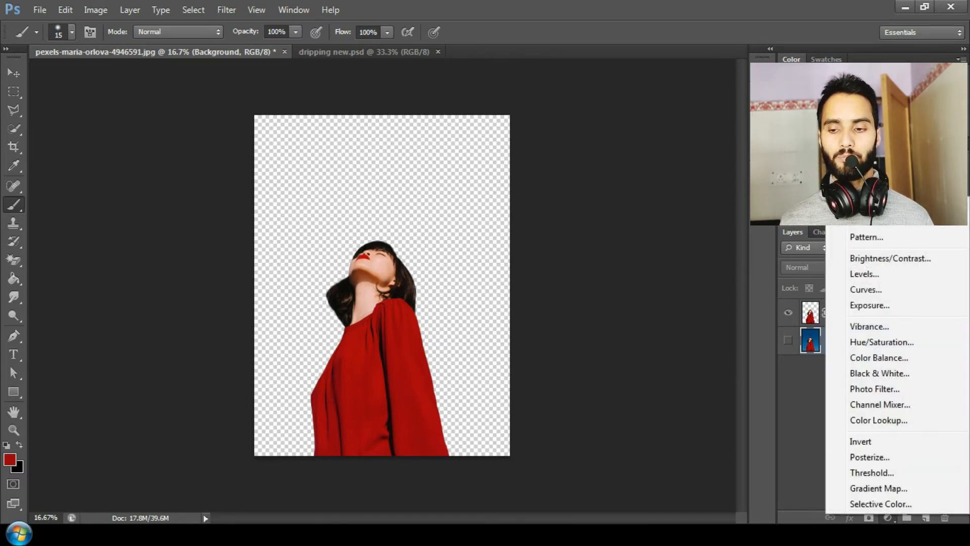
click(833, 205)
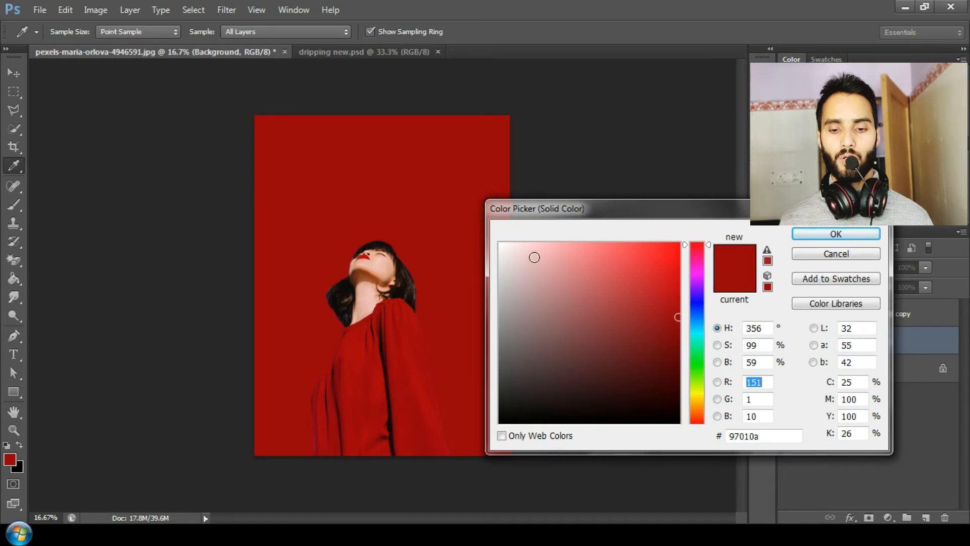
click(502, 241)
drag(493, 233, 494, 233)
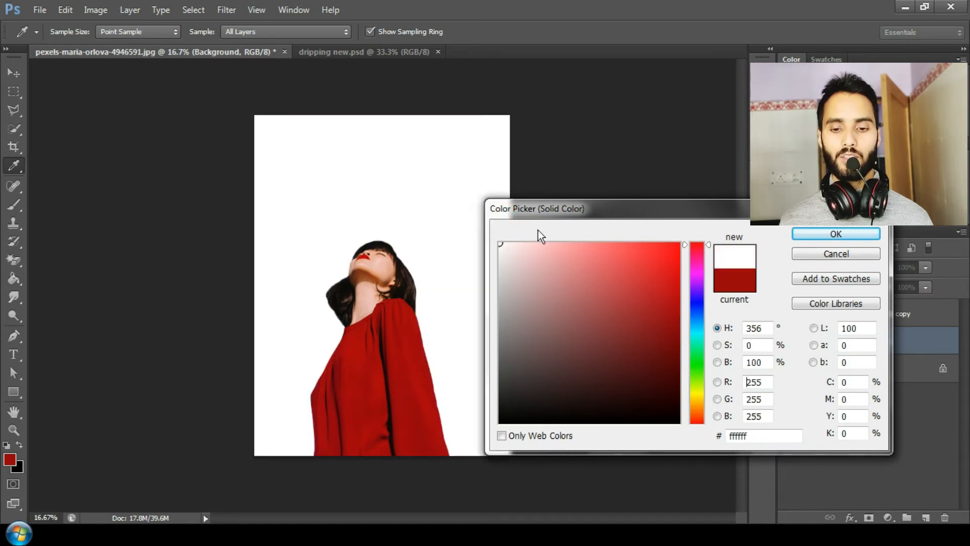
click(806, 231)
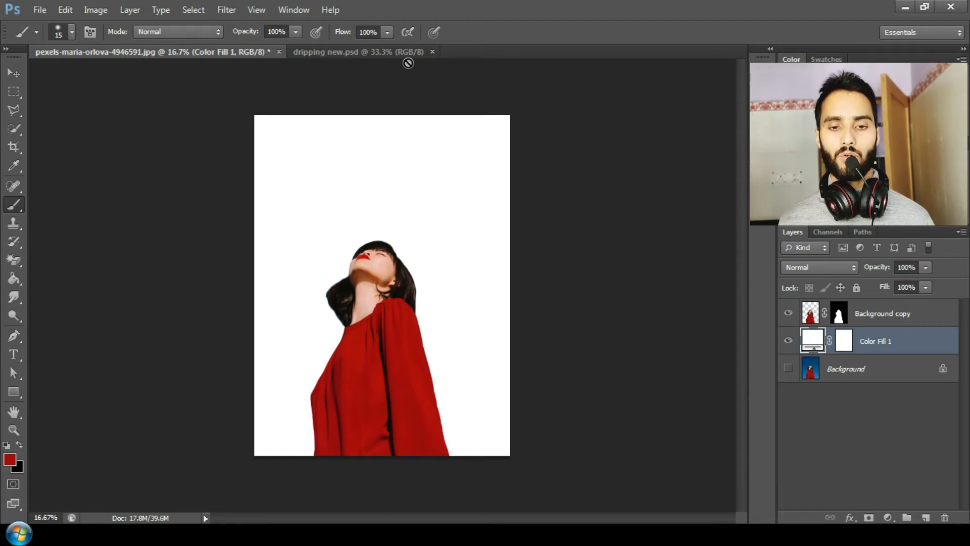
Select all of the drip graphic, move it into the portrait document, and enlarge it to about 136% width and 129% height
click(384, 52)
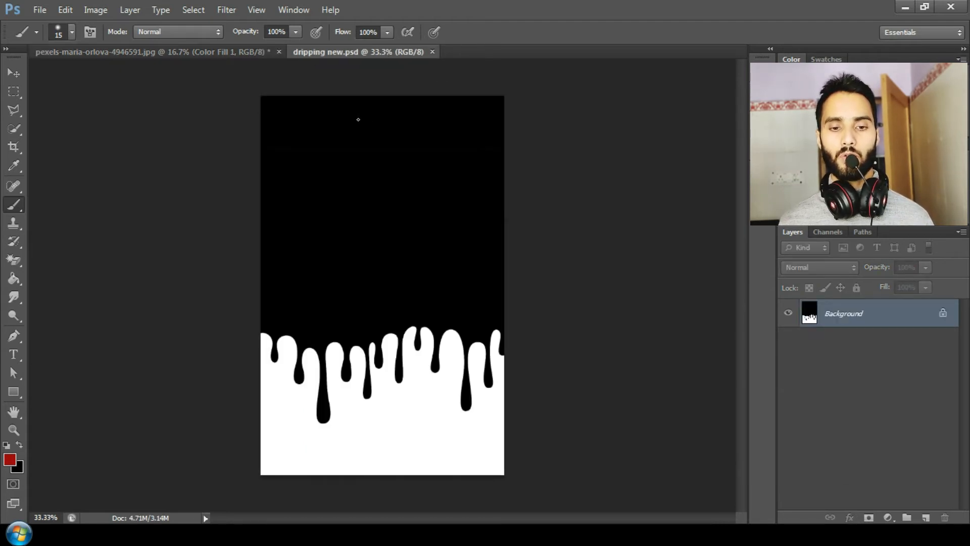
click(14, 91)
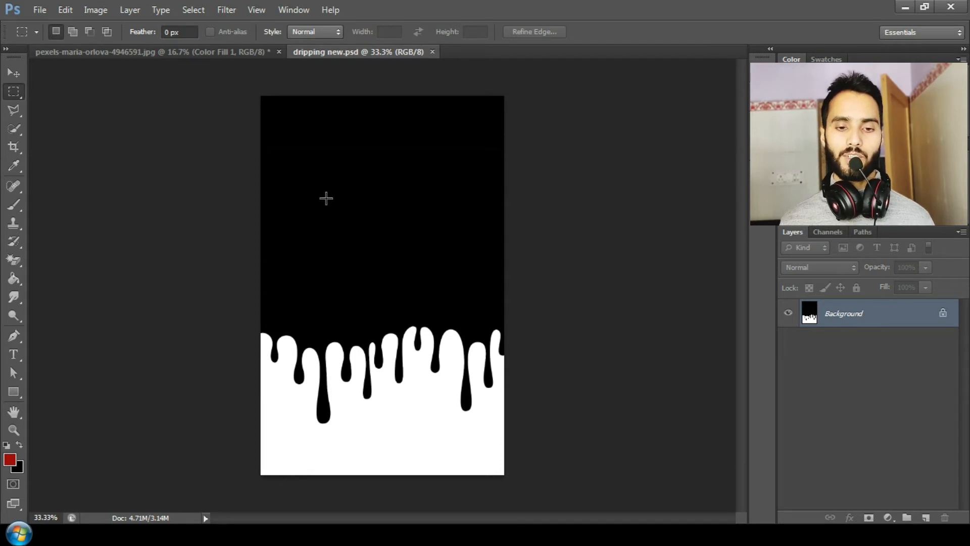
drag(258, 89, 541, 497)
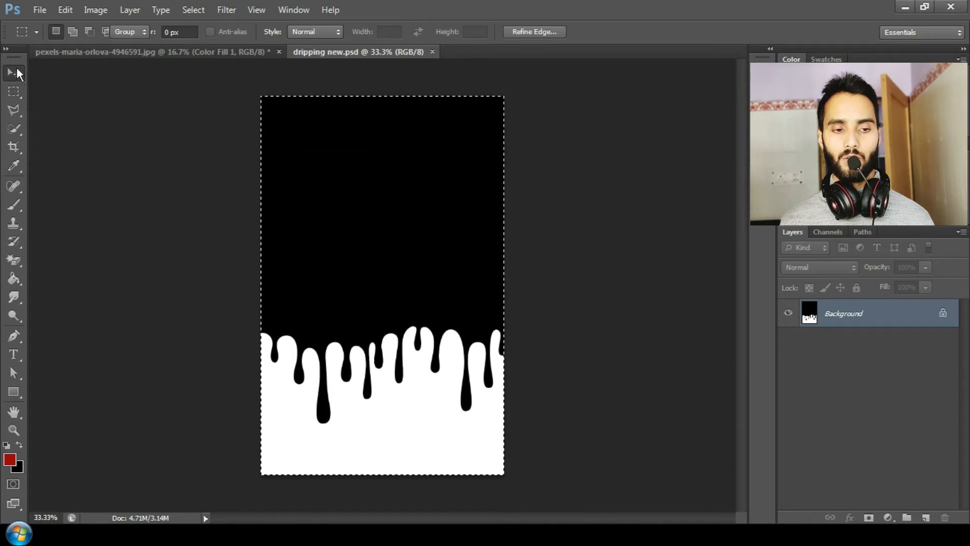
click(14, 72)
drag(353, 225, 385, 295)
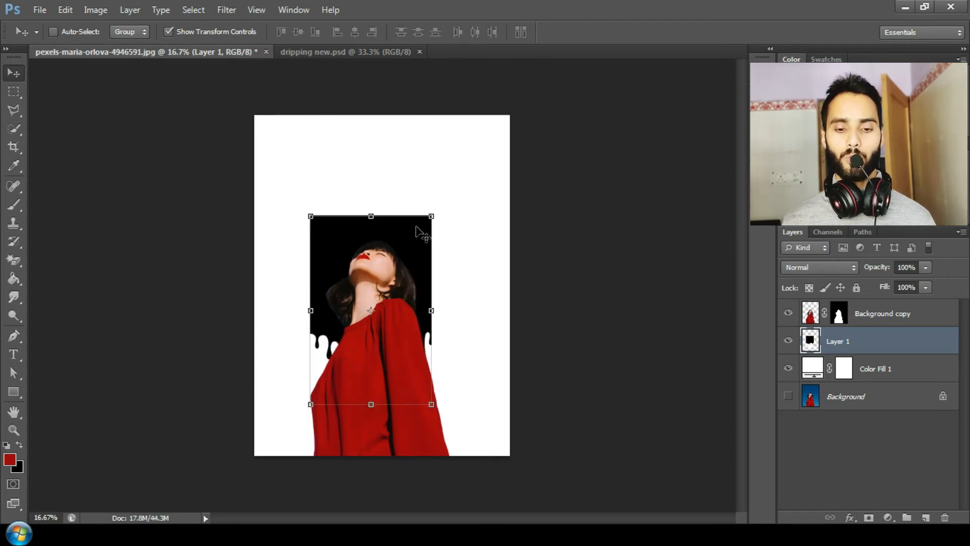
mouse_move(431, 215)
mouse_down()
mouse_move(457, 146)
mouse_move(476, 160)
mouse_move(431, 259)
mouse_move(437, 212)
mouse_up()
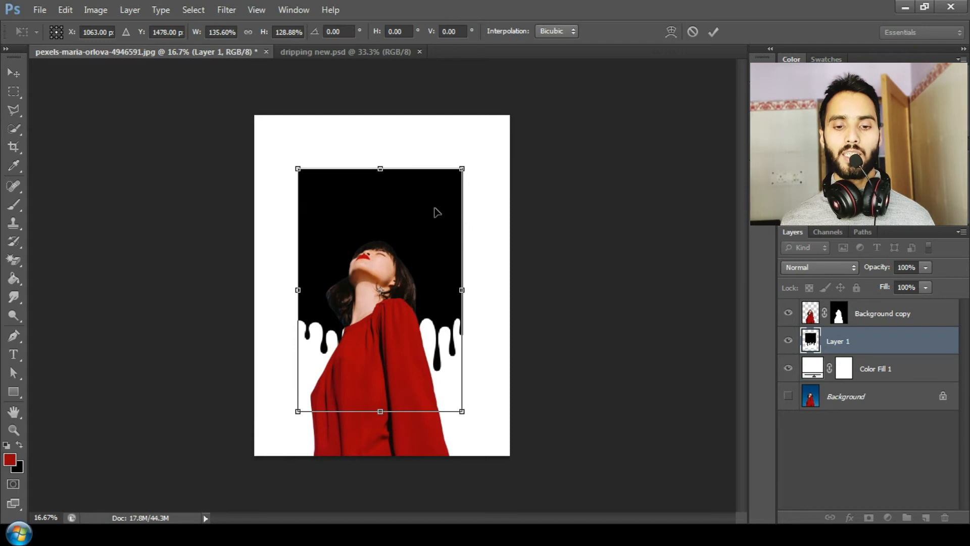
click(718, 34)
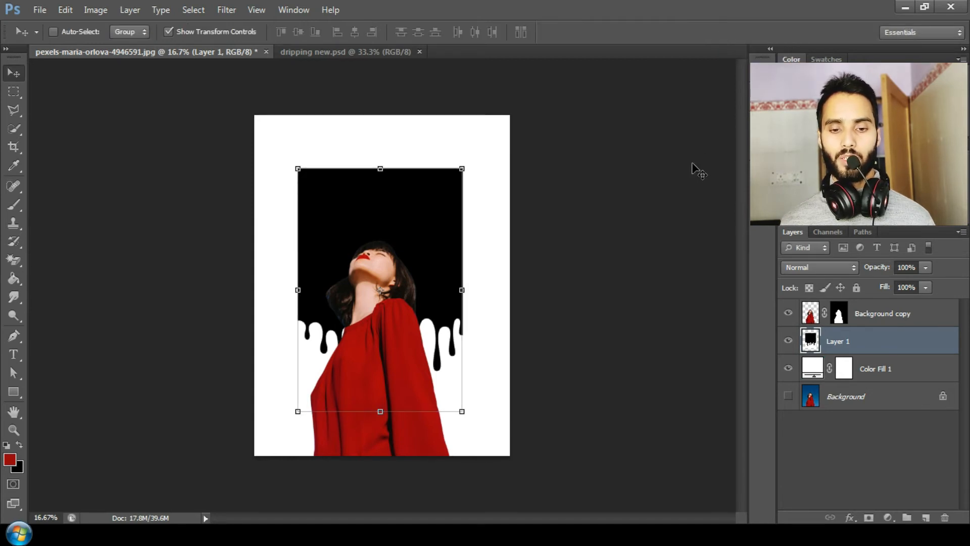
Place the drip layer above the woman layer and move the woman layer upward on the canvas
drag(878, 339, 872, 316)
click(878, 342)
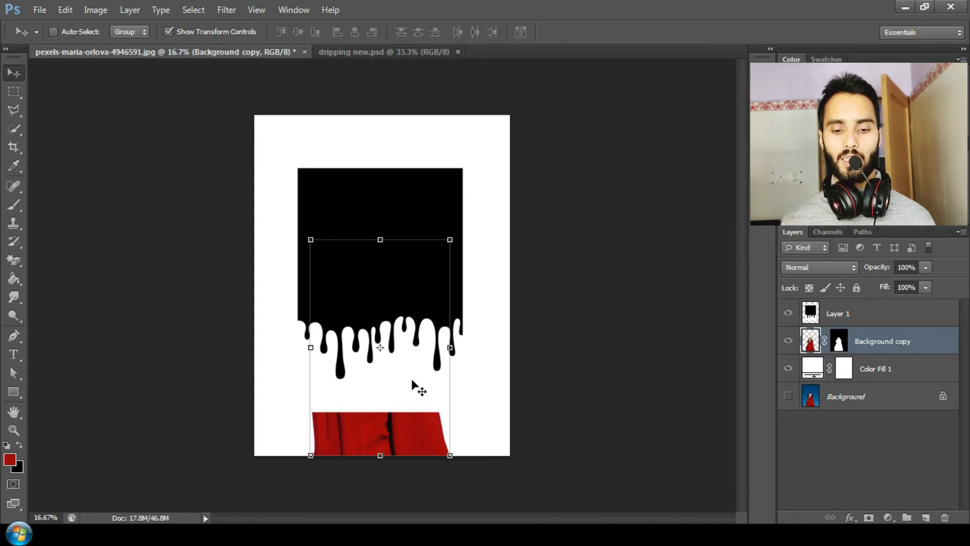
drag(412, 380, 414, 332)
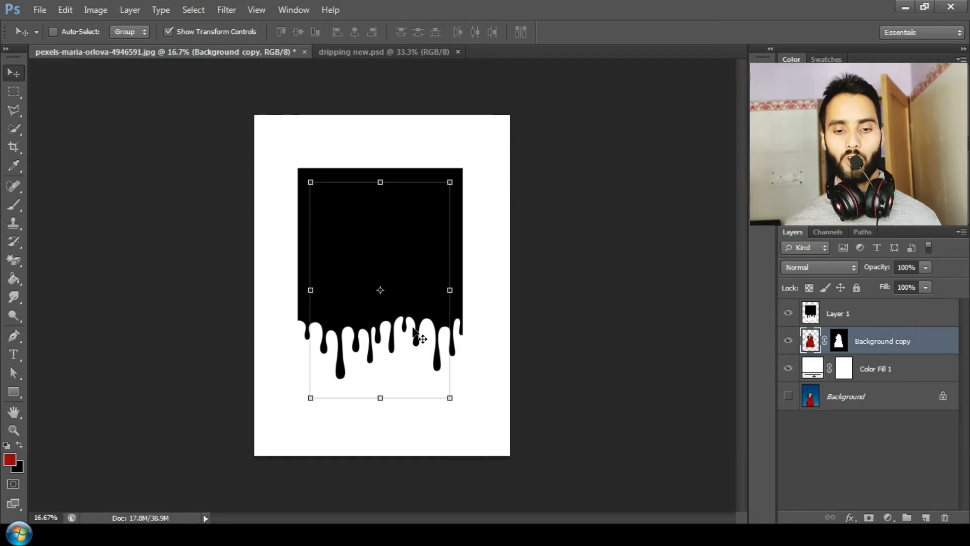
Set the drip layer's blend mode to Lighten
click(14, 91)
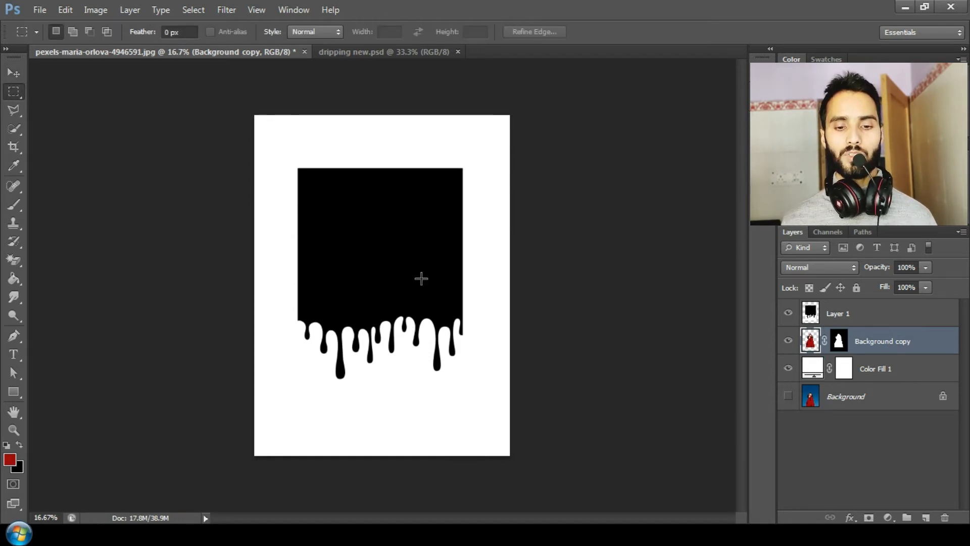
click(892, 317)
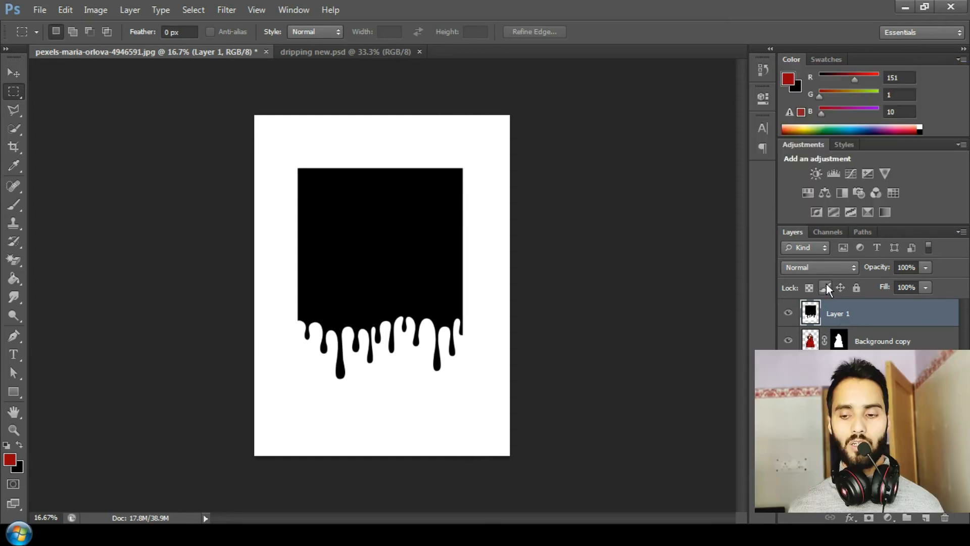
click(815, 265)
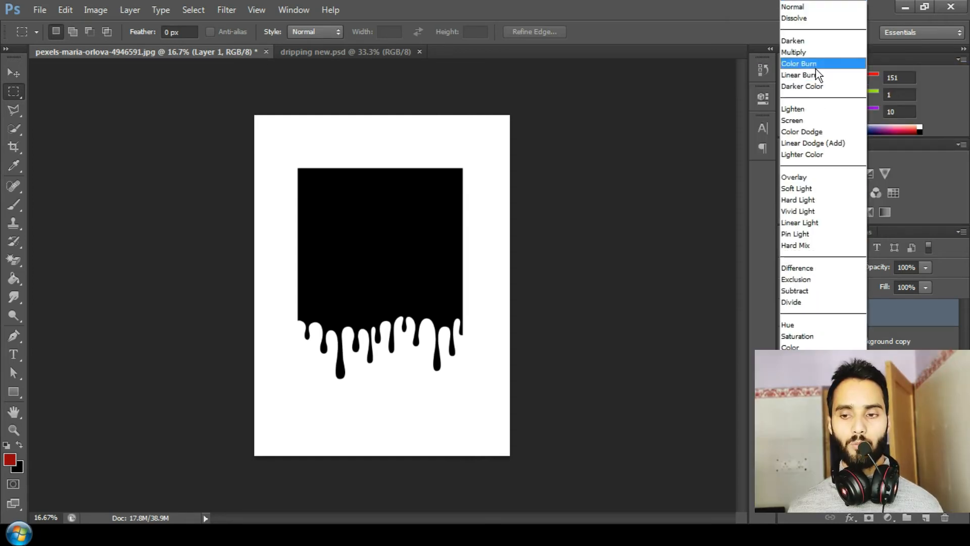
click(795, 109)
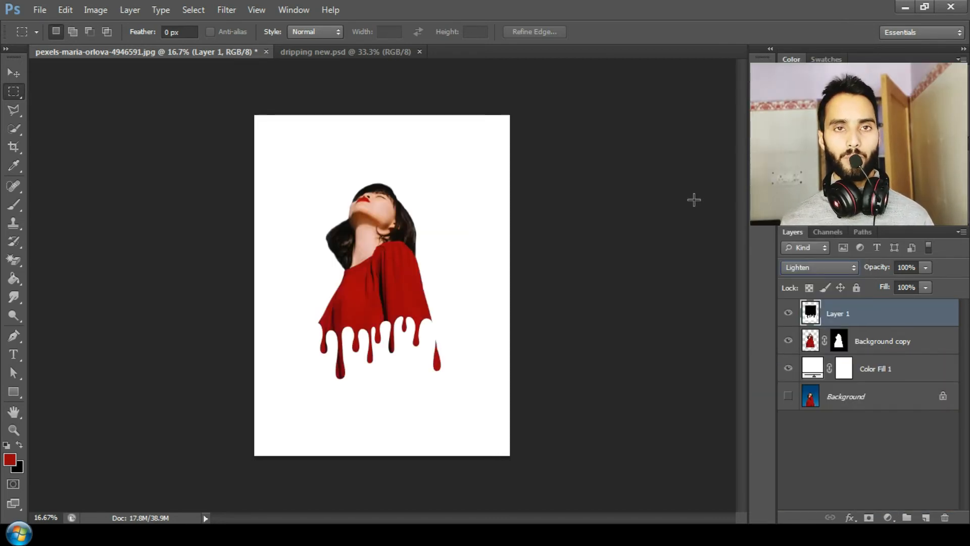
Narrow the drip layer horizontally to about 91% width and commit the transform
key(ctrl+plus)
key(ctrl+plus)
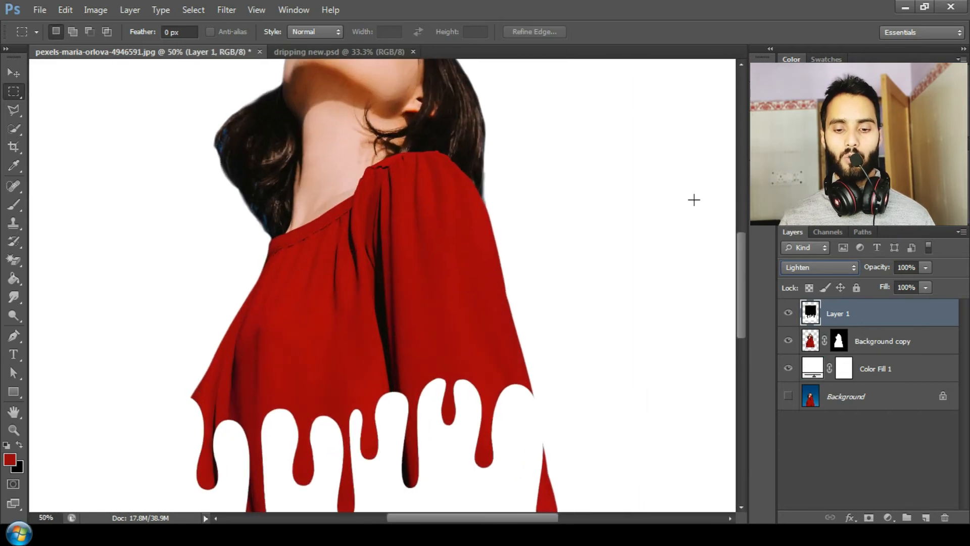
key(ctrl+plus)
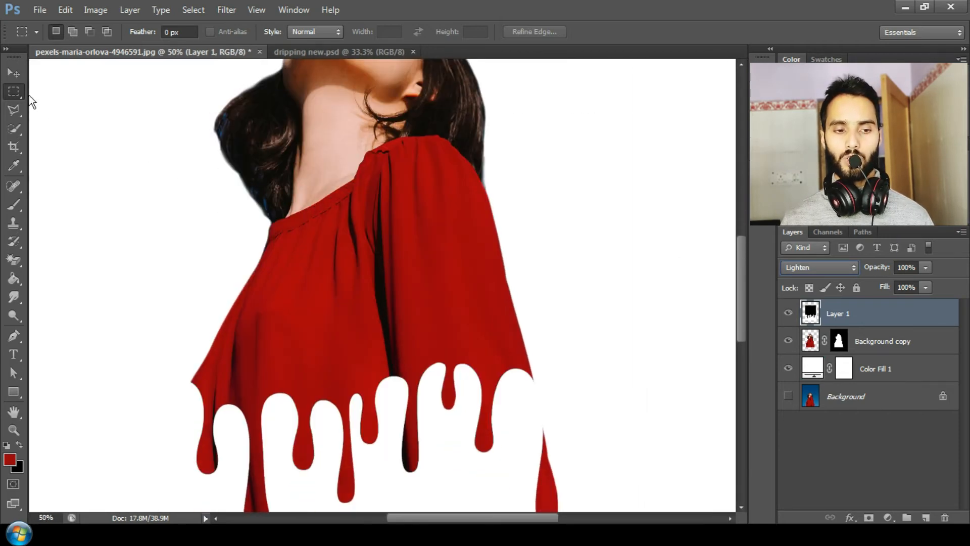
click(14, 73)
drag(623, 284, 610, 284)
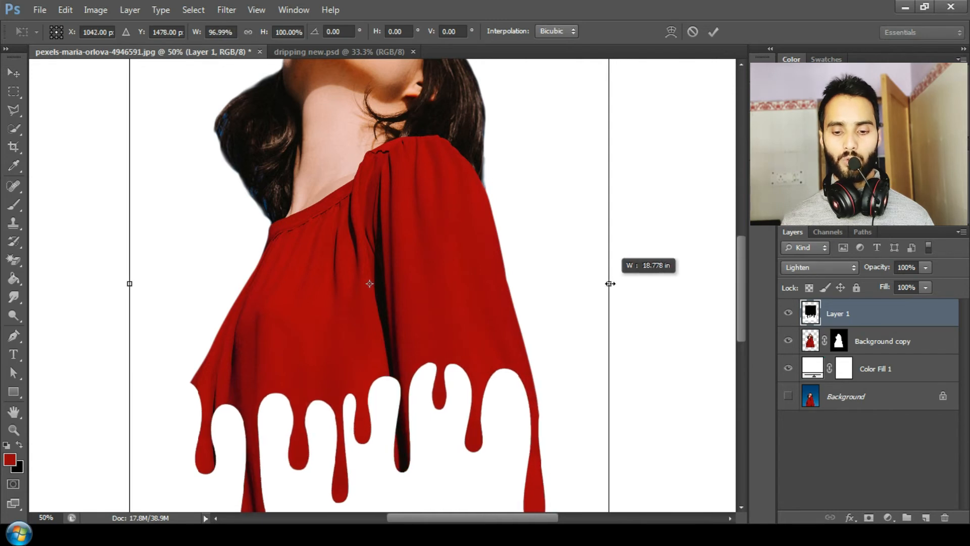
drag(130, 283, 158, 284)
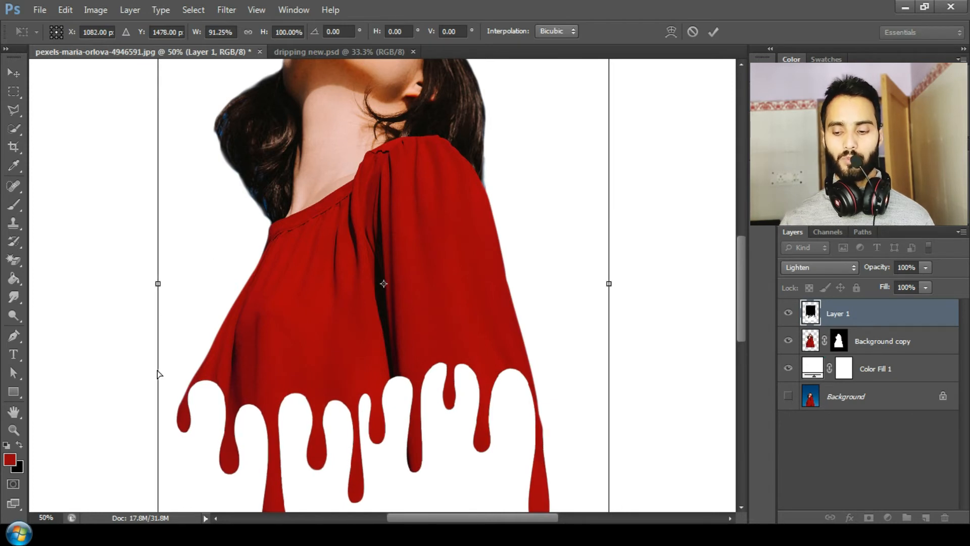
key(ctrl+minus)
key(ctrl+minus)
key(ctrl+minus)
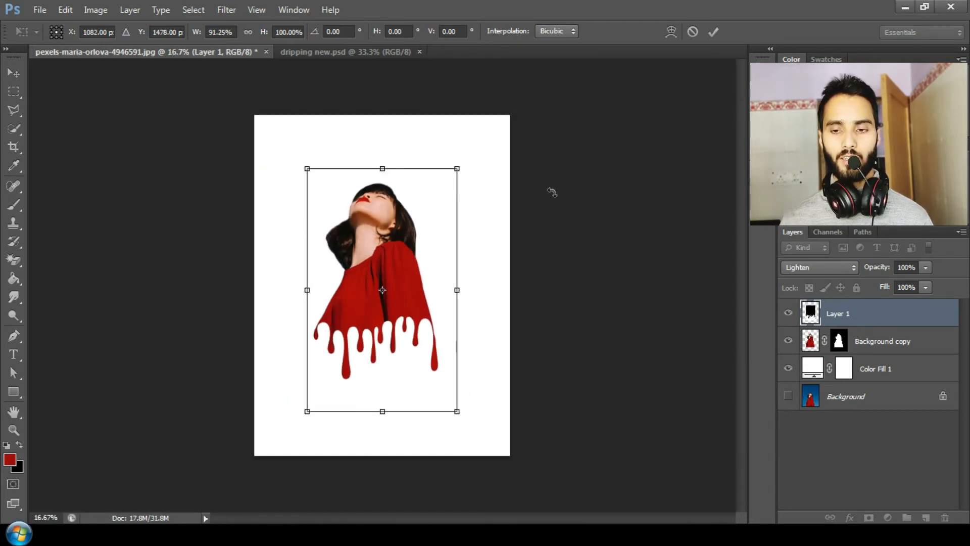
click(714, 31)
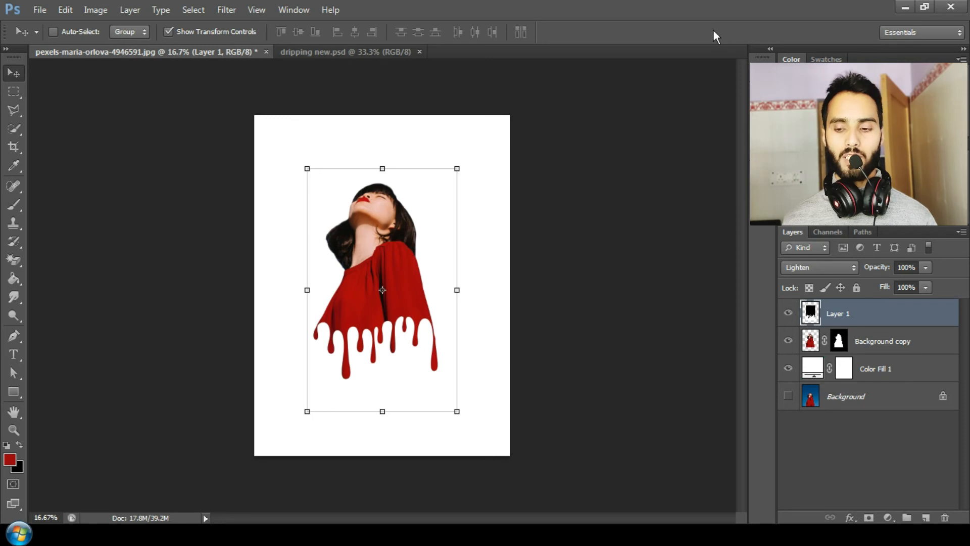
Add a new empty layer directly above the white color fill layer
click(881, 366)
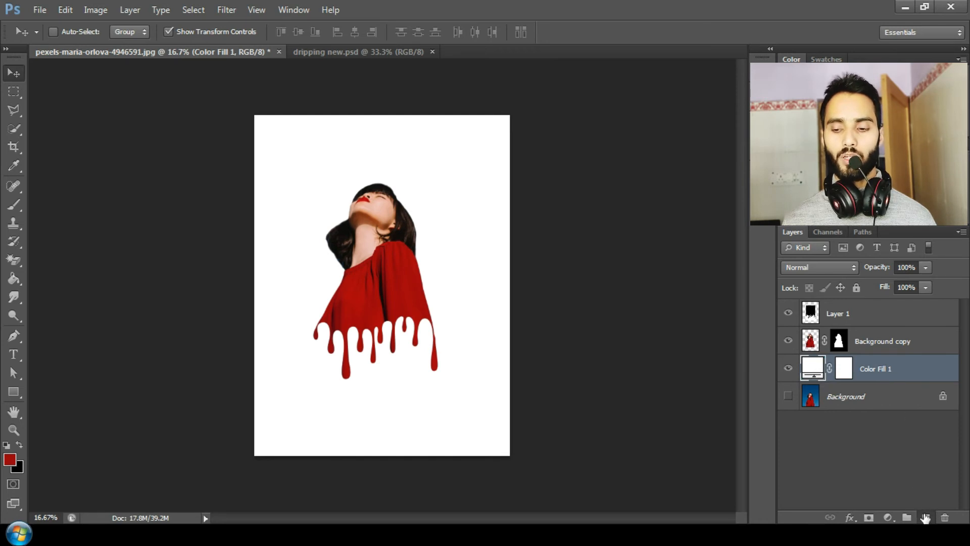
click(925, 518)
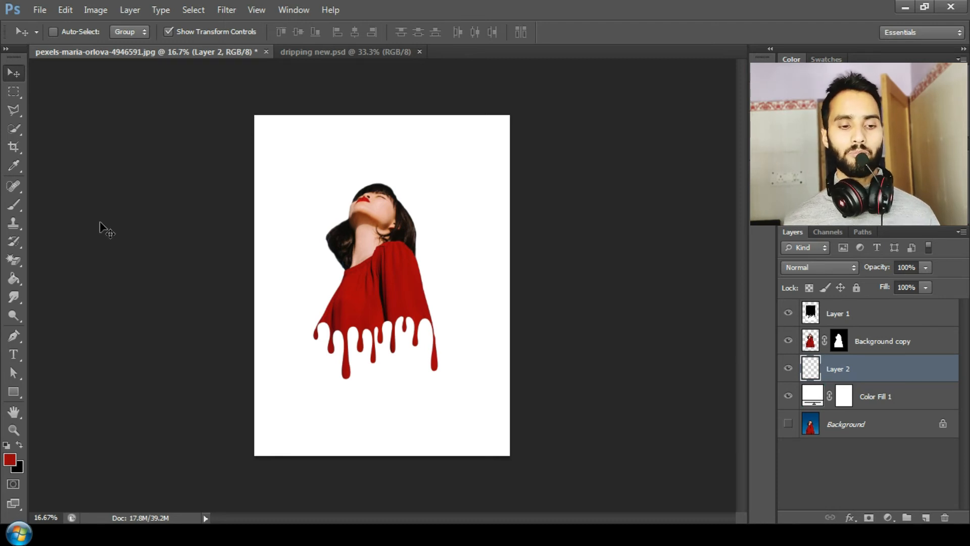
click(11, 203)
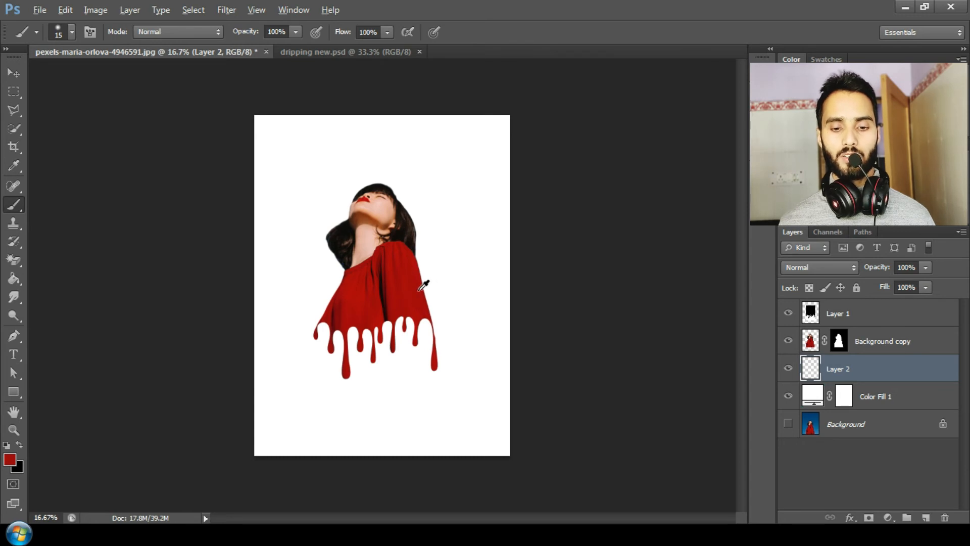
Set the foreground color by sampling the red of the woman's dress (9f000b)
key(i)
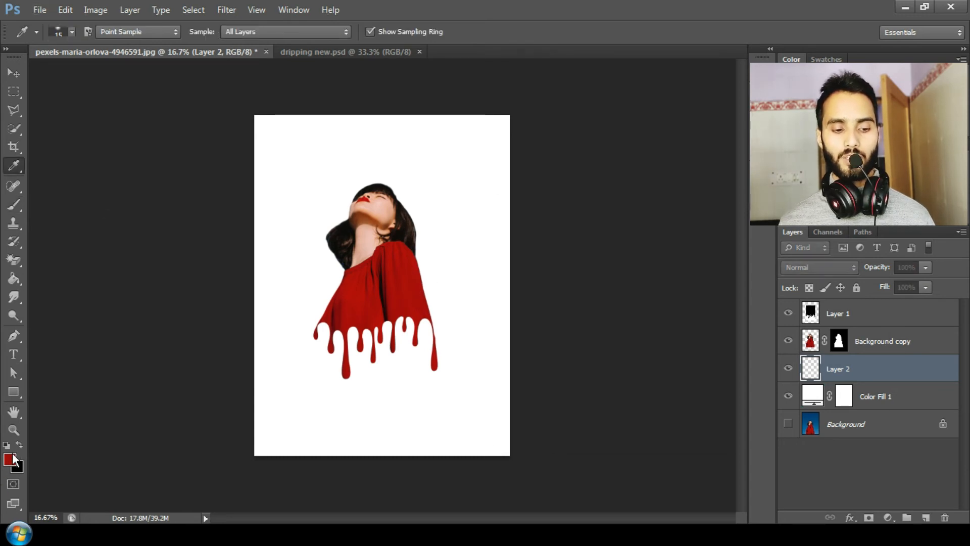
click(10, 459)
click(419, 286)
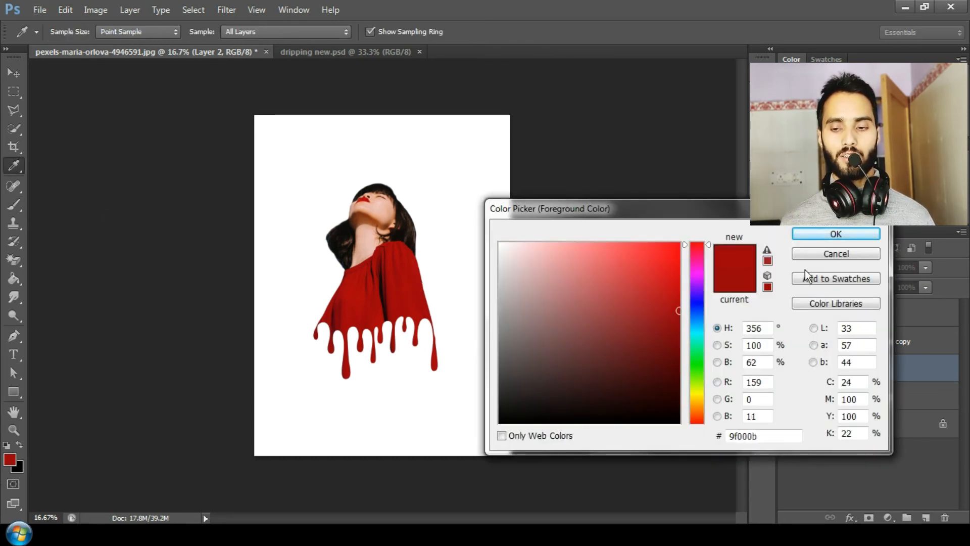
click(824, 233)
Choose the 826 cloud-shaped brush preset and set its size to 1753 px
key(b)
right_click(357, 230)
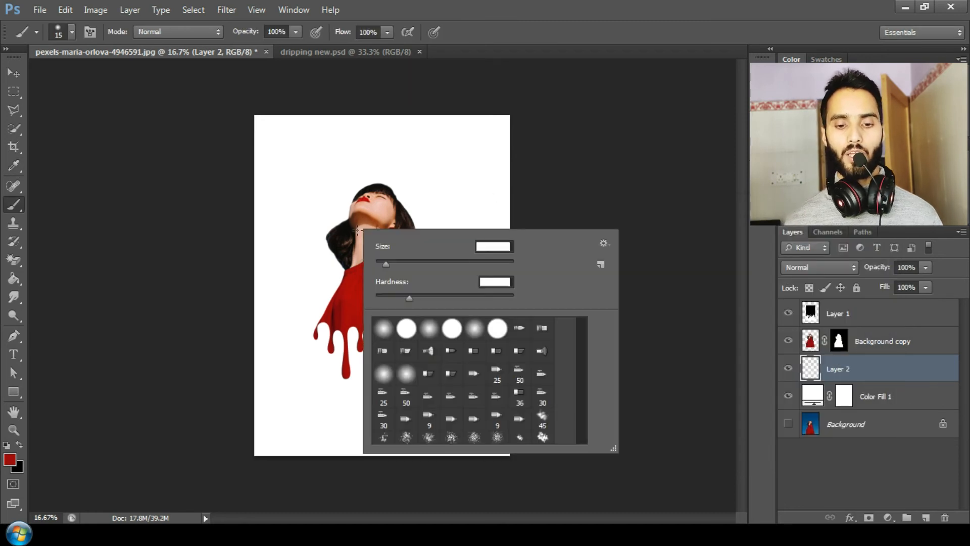
drag(587, 344, 586, 412)
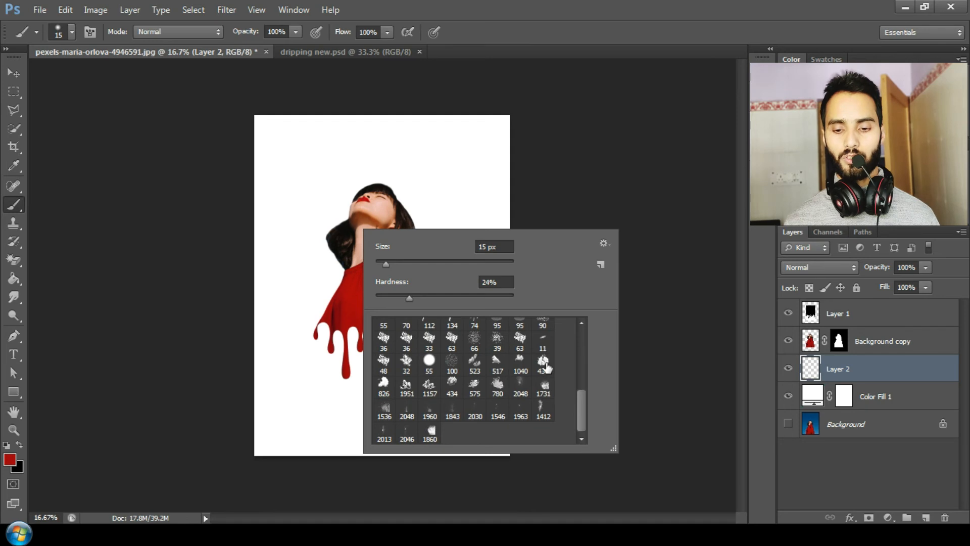
click(384, 386)
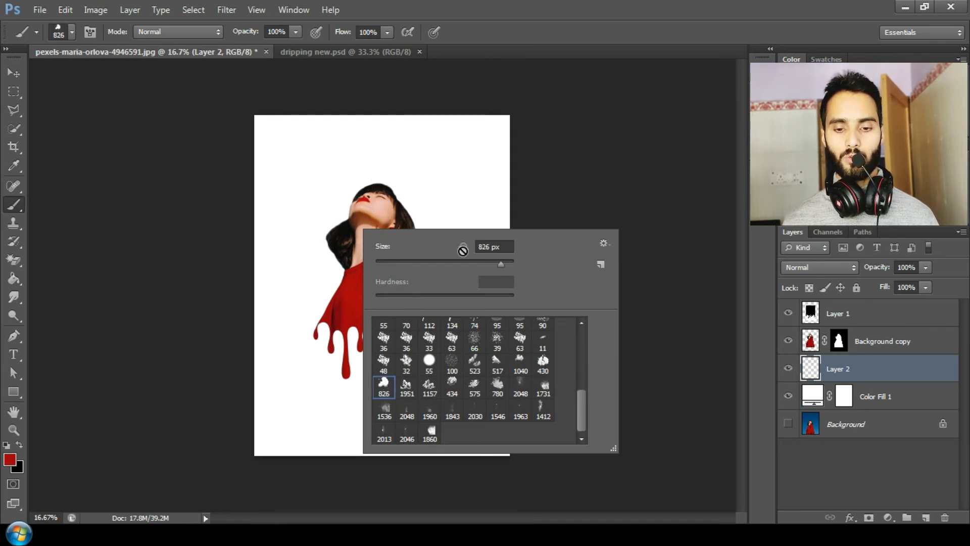
drag(426, 248, 465, 250)
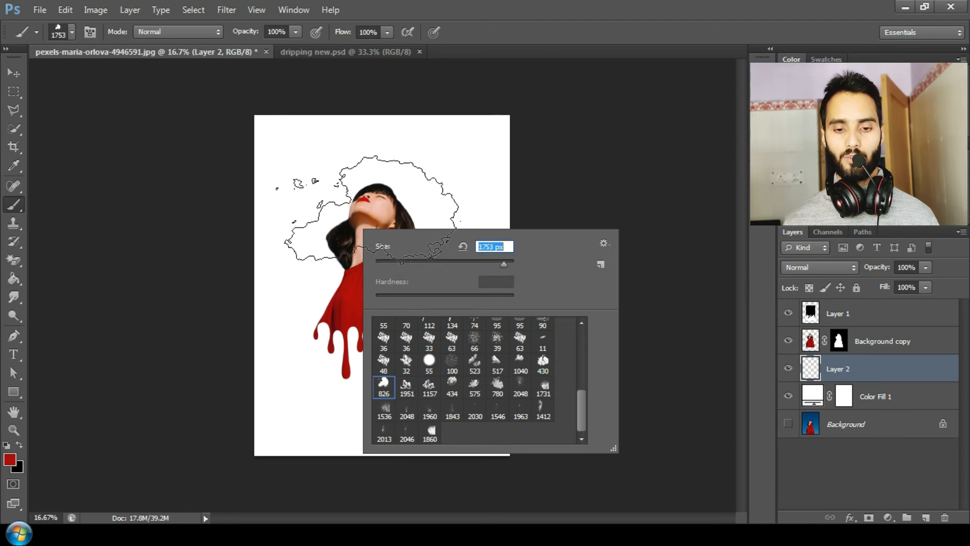
click(479, 31)
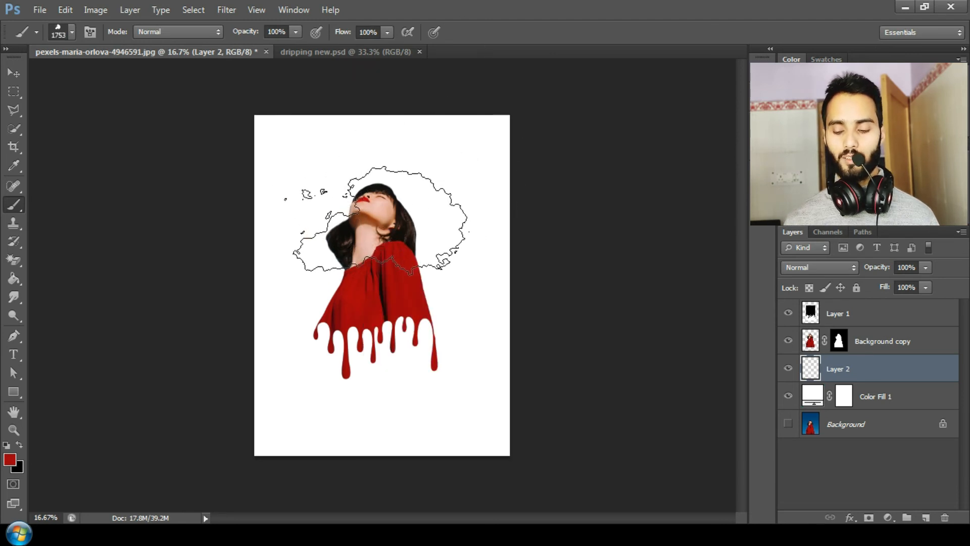
Stamp a red cloud behind the woman's head and shoulders on the new layer
key(ctrl+plus)
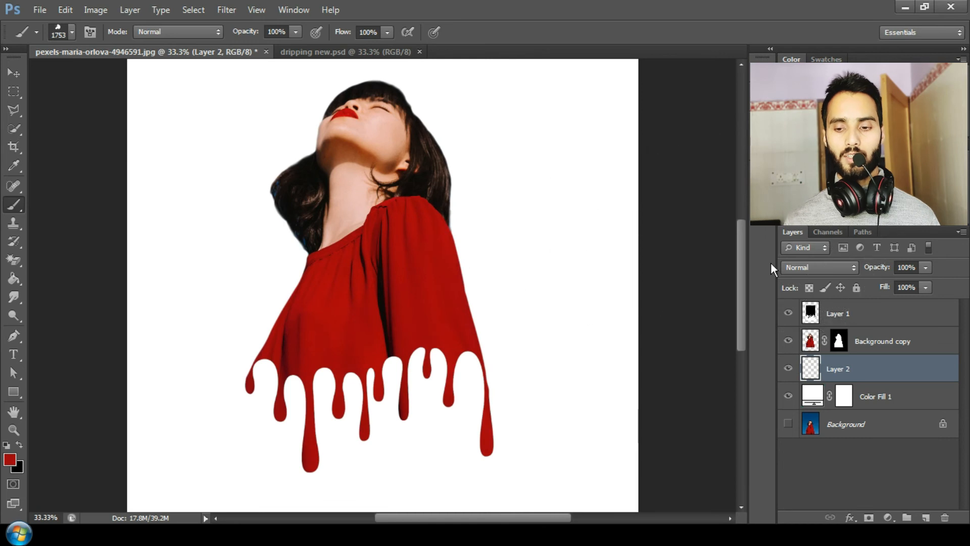
drag(747, 280, 746, 266)
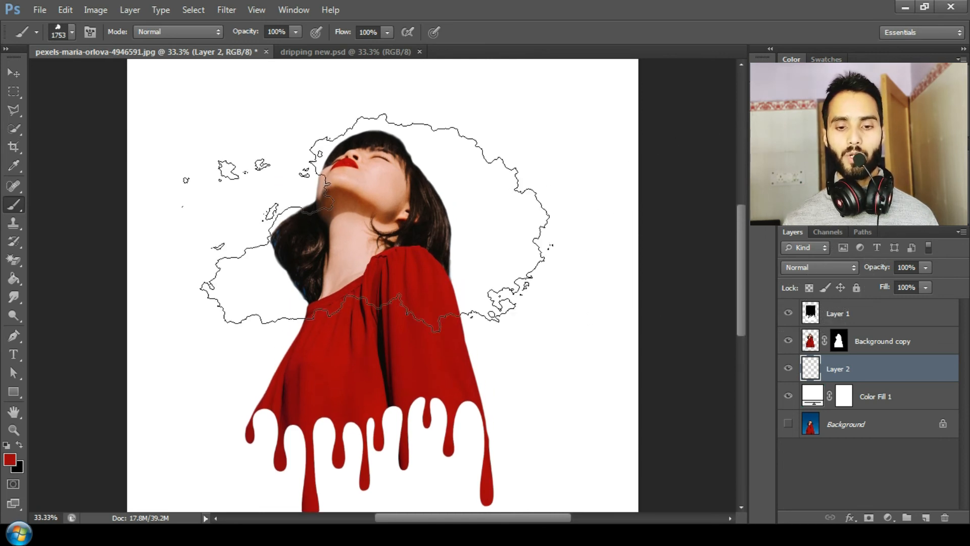
click(349, 225)
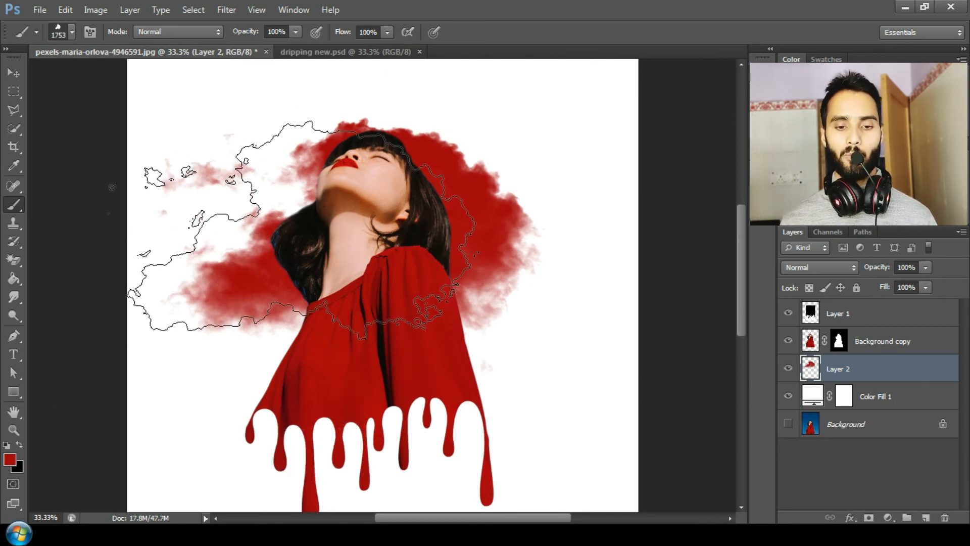
Change the foreground color to yellow fffc02
key(i)
click(9, 462)
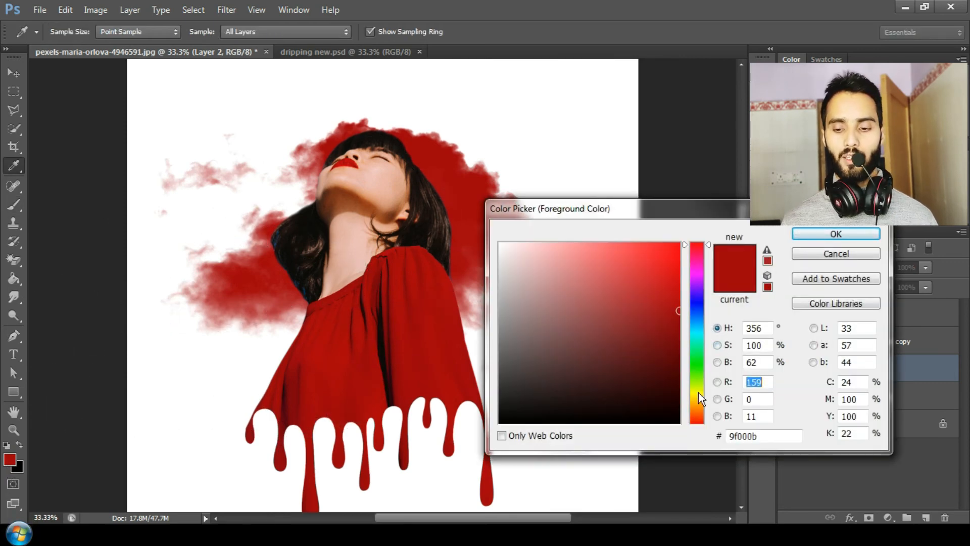
click(698, 392)
drag(695, 384, 695, 394)
click(676, 239)
drag(675, 239, 678, 242)
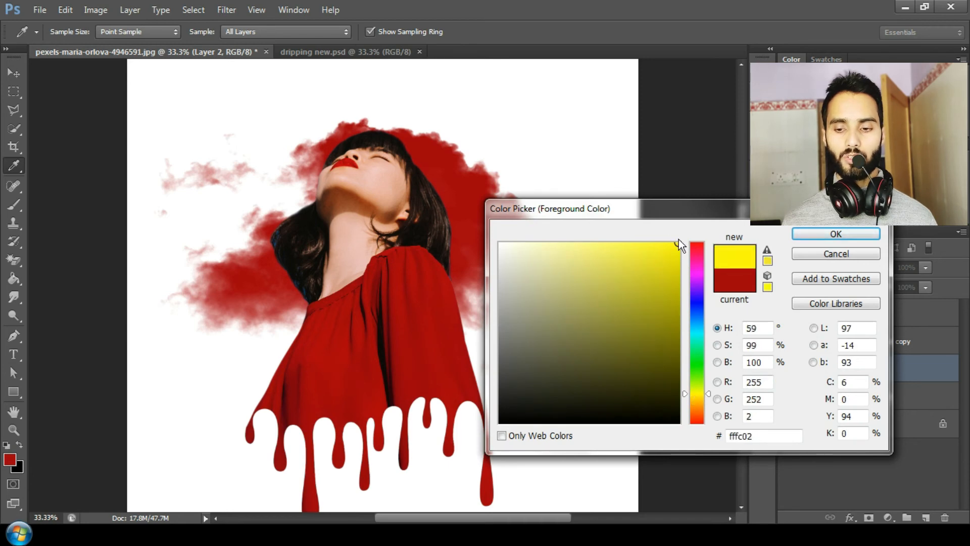
click(835, 233)
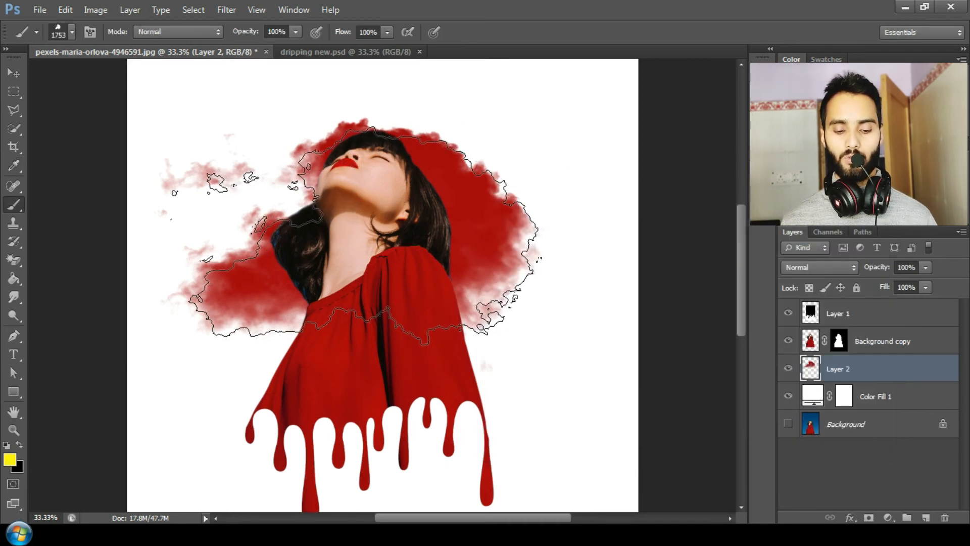
Stamp an upside-down yellow cloud behind the woman, overlapping the lower part of the red cloud
key(r)
mouse_move(367, 250)
mouse_down()
mouse_move(357, 273)
mouse_move(398, 354)
mouse_move(413, 360)
mouse_move(386, 366)
mouse_move(416, 353)
mouse_up()
key(b)
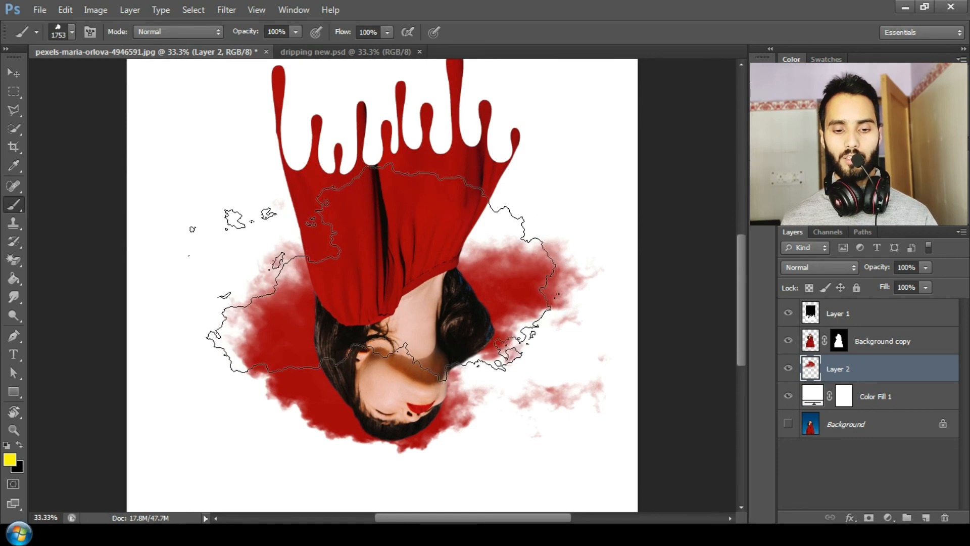
click(378, 275)
key(r)
drag(329, 210, 458, 402)
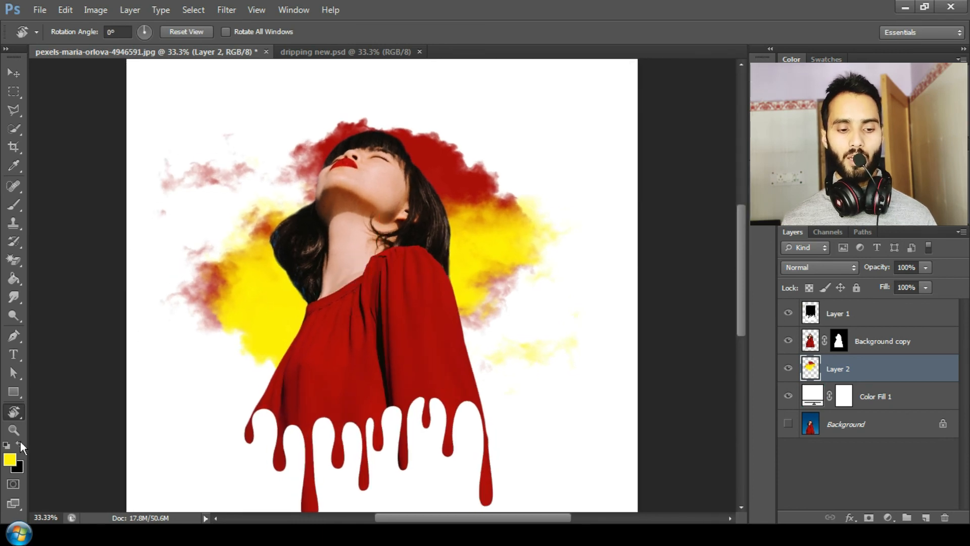
Change the foreground color to blue 0892f3
click(10, 459)
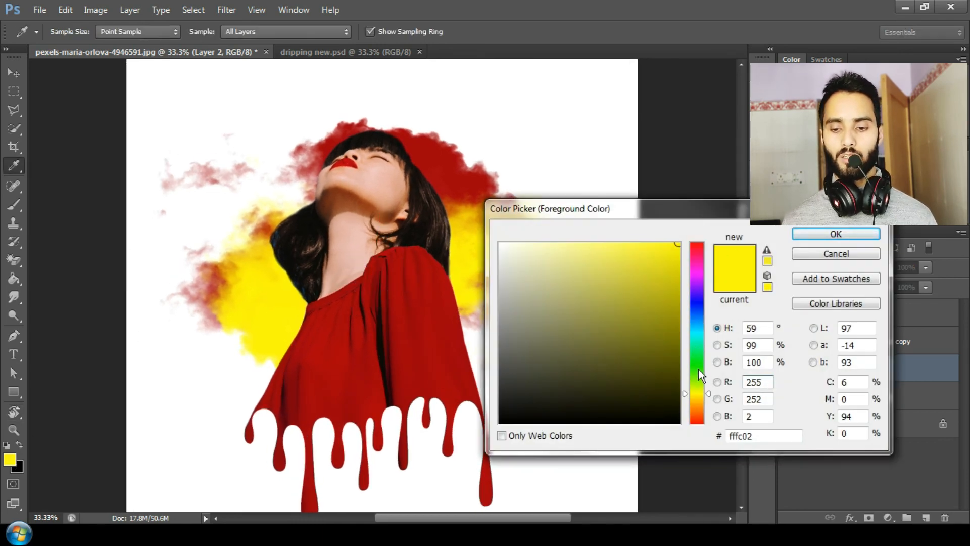
click(698, 316)
drag(700, 318, 699, 320)
click(836, 233)
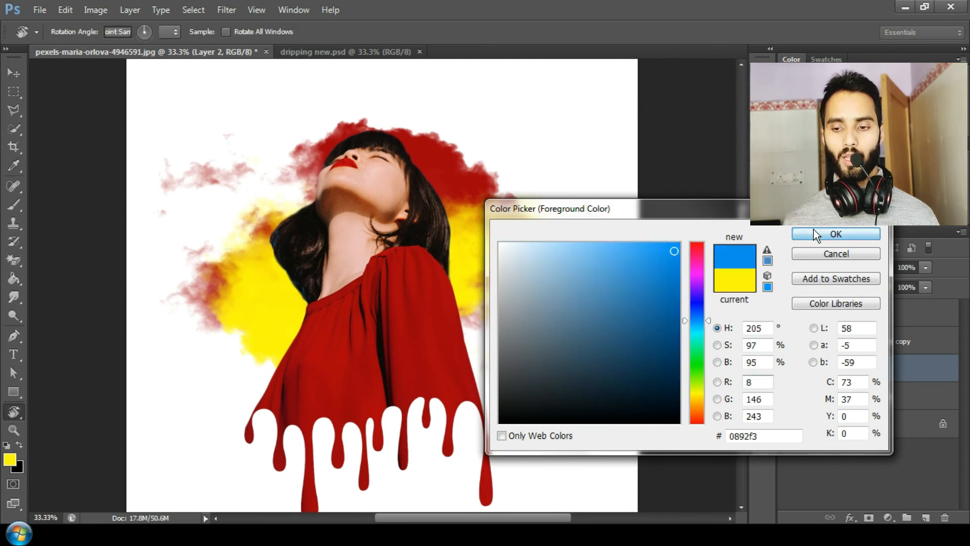
Shrink the brush to 1100 px and stamp a blue cloud behind the woman's neck
key(b)
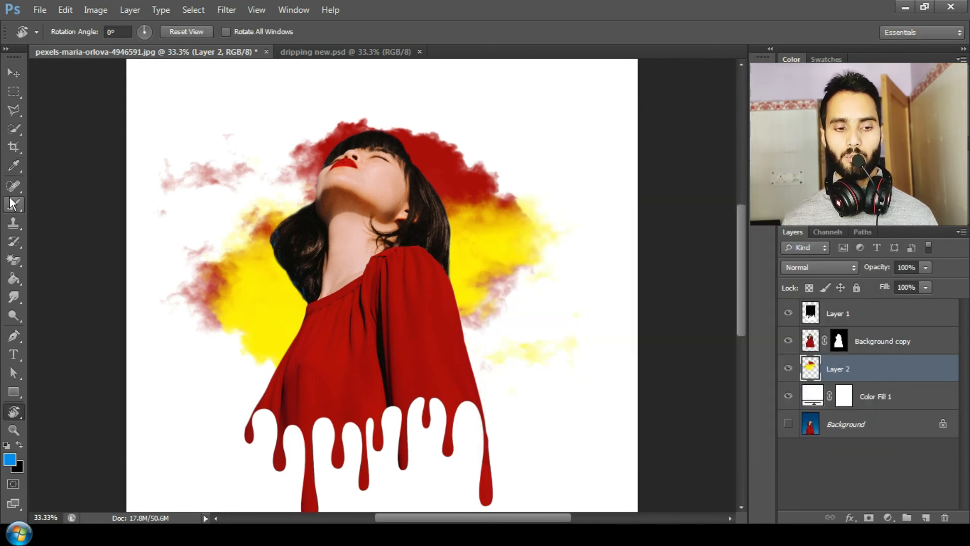
key(bracketleft)
key(bracketleft)
key(bracketleft)
key(bracketleft)
key(bracketleft)
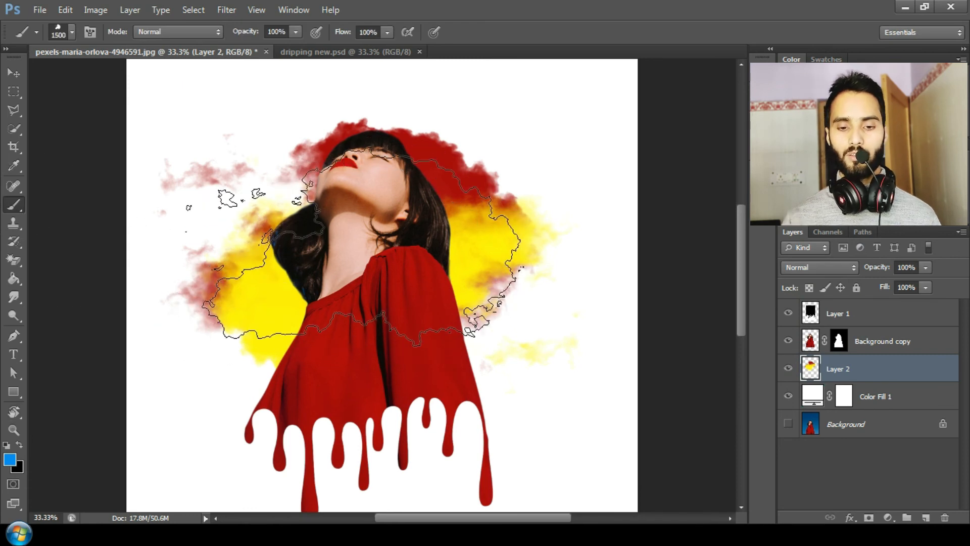
key(bracketleft)
key(bracketleft)
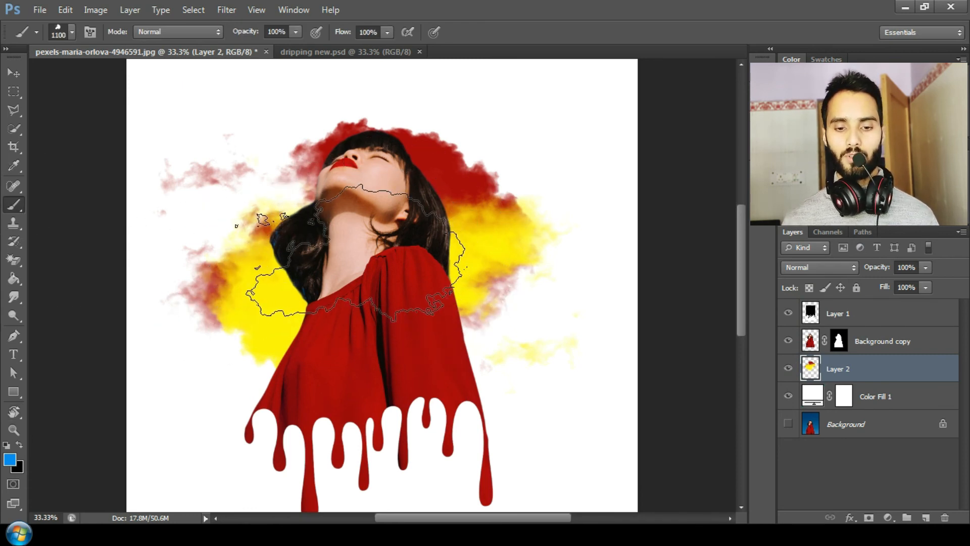
click(350, 235)
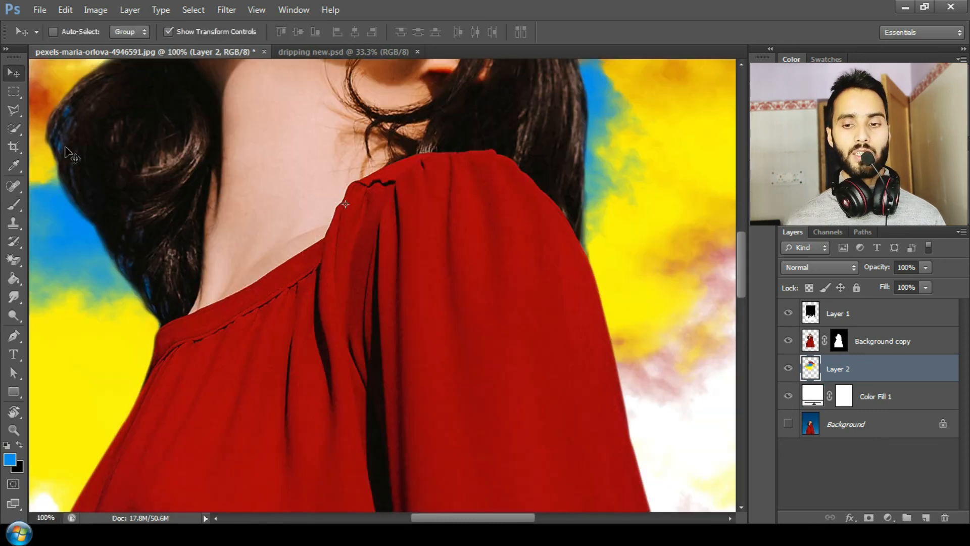
key(ctrl+minus)
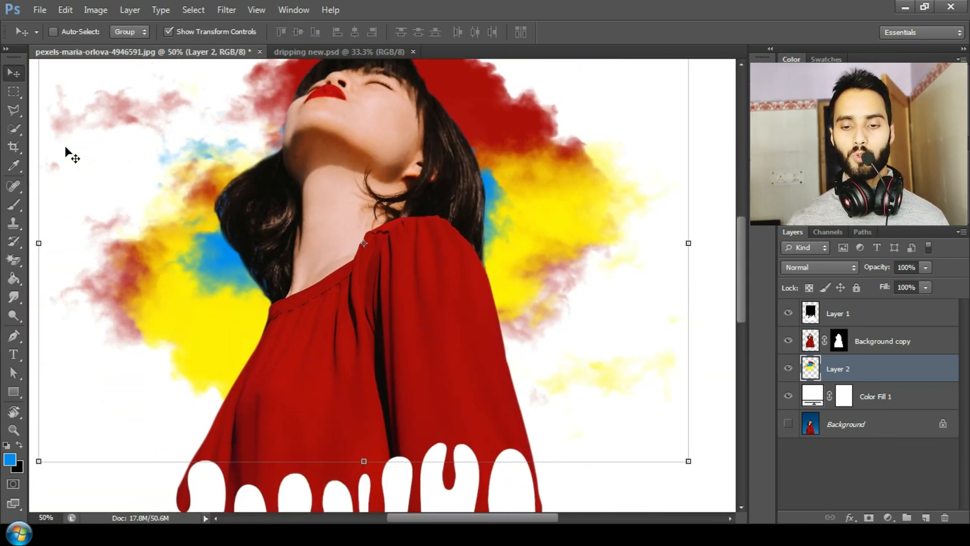
key(ctrl+minus)
key(ctrl+minus)
key(ctrl+minus)
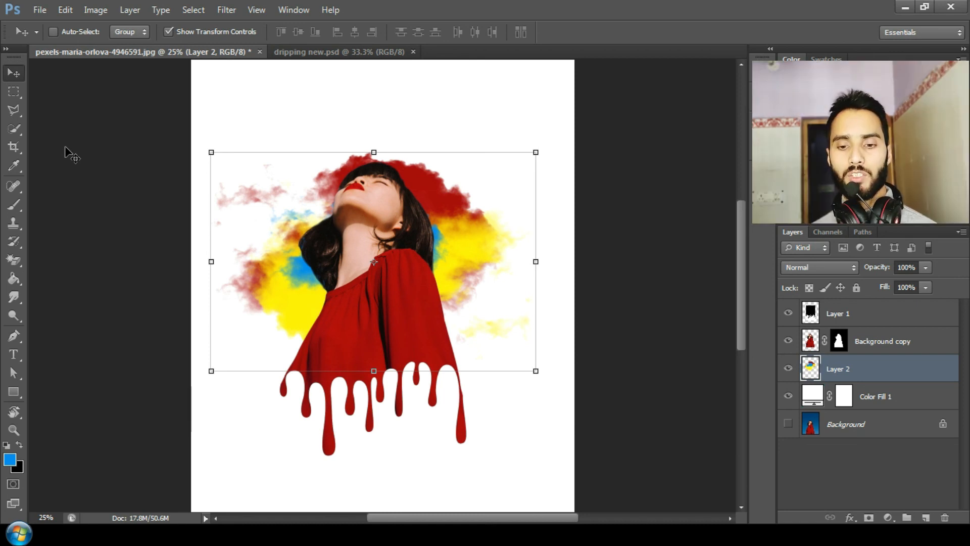
key(ctrl+minus)
key(ctrl+minus)
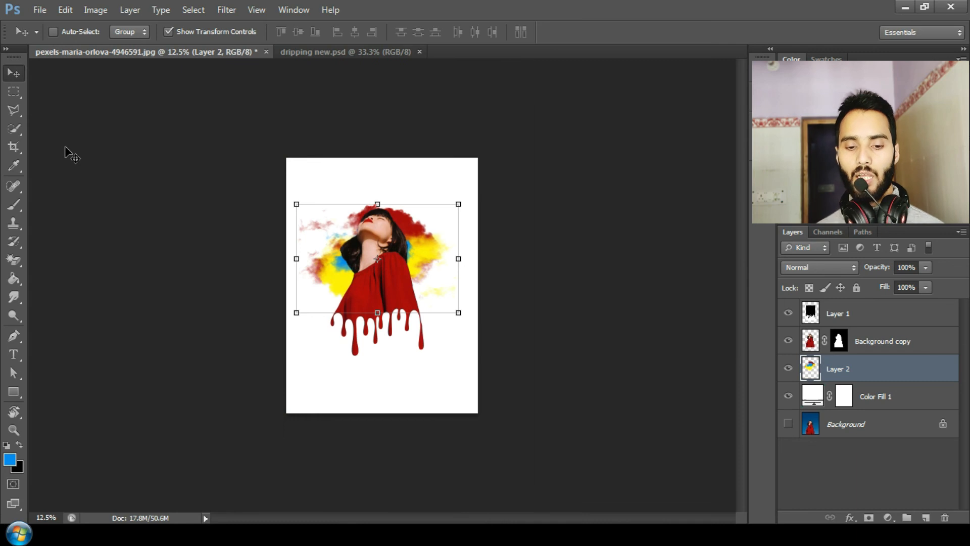